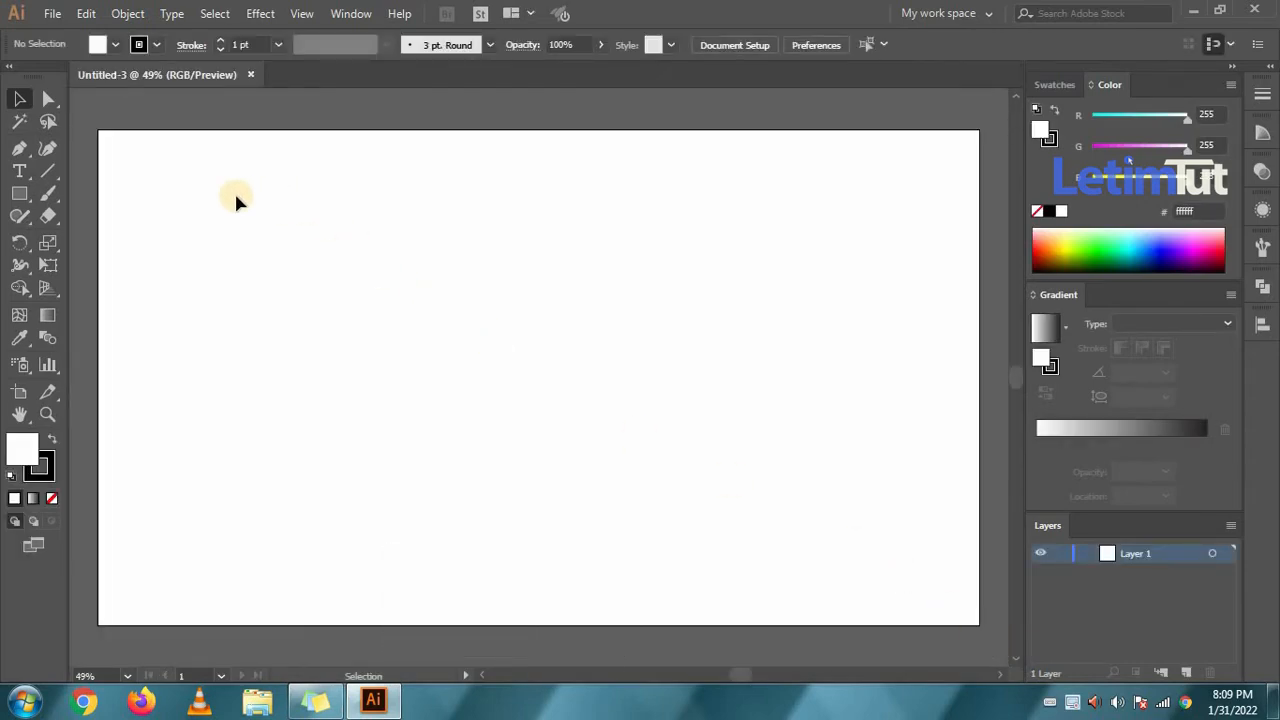
Create a 1920 × 1080 px rectangle and centre it horizontally and vertically on the artboard
{"action": "left_click", "coordinate": [20, 193]}
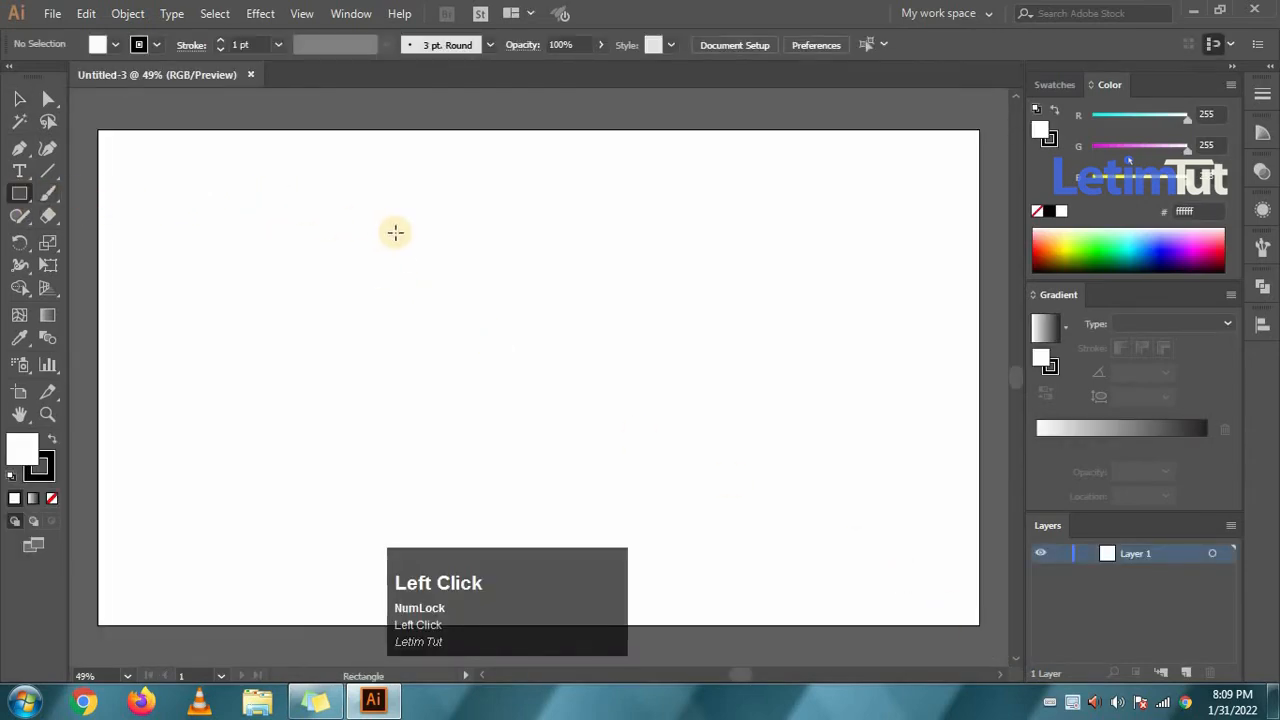
{"action": "left_click", "coordinate": [396, 238]}
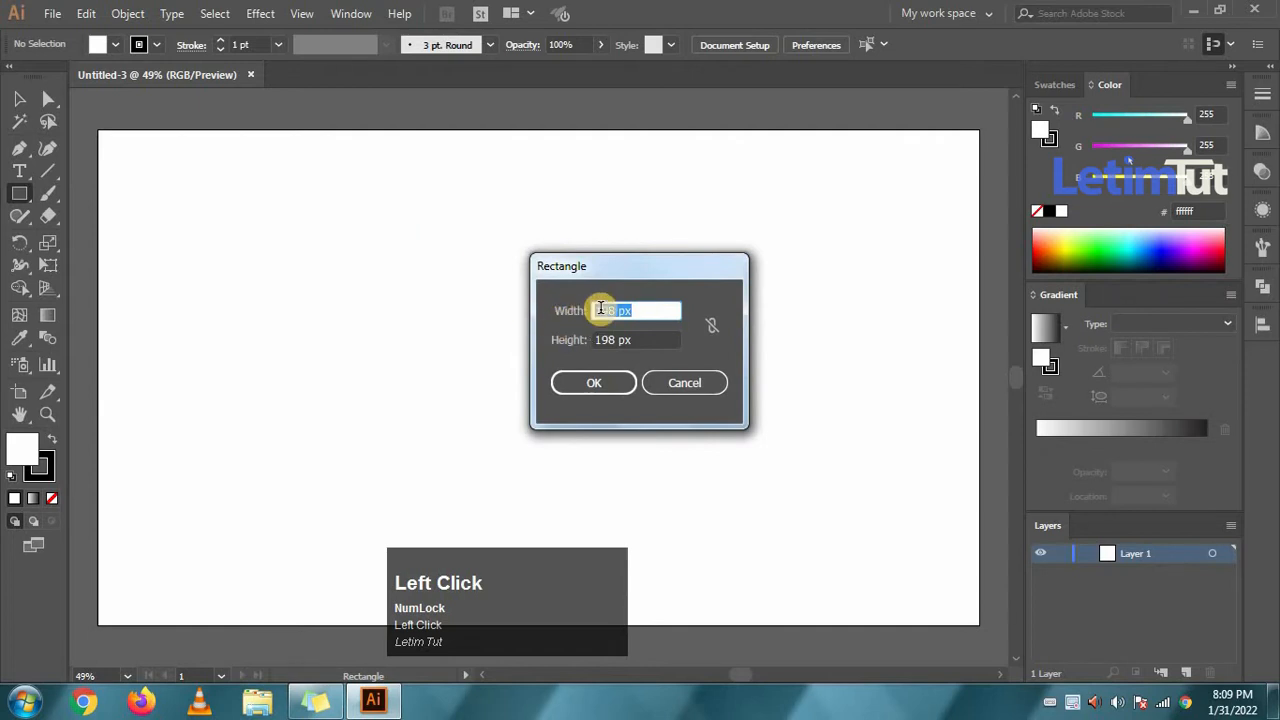
{"action": "type", "text": "1920"}
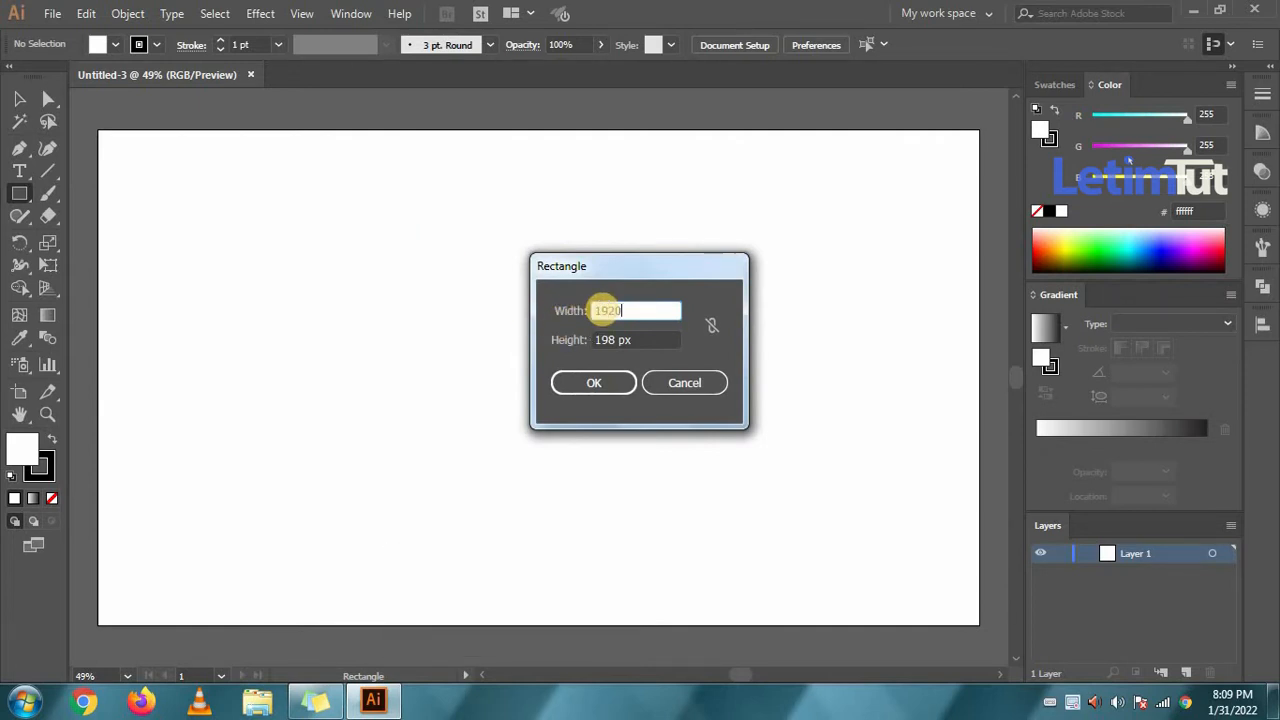
{"action": "key", "text": "Tab"}
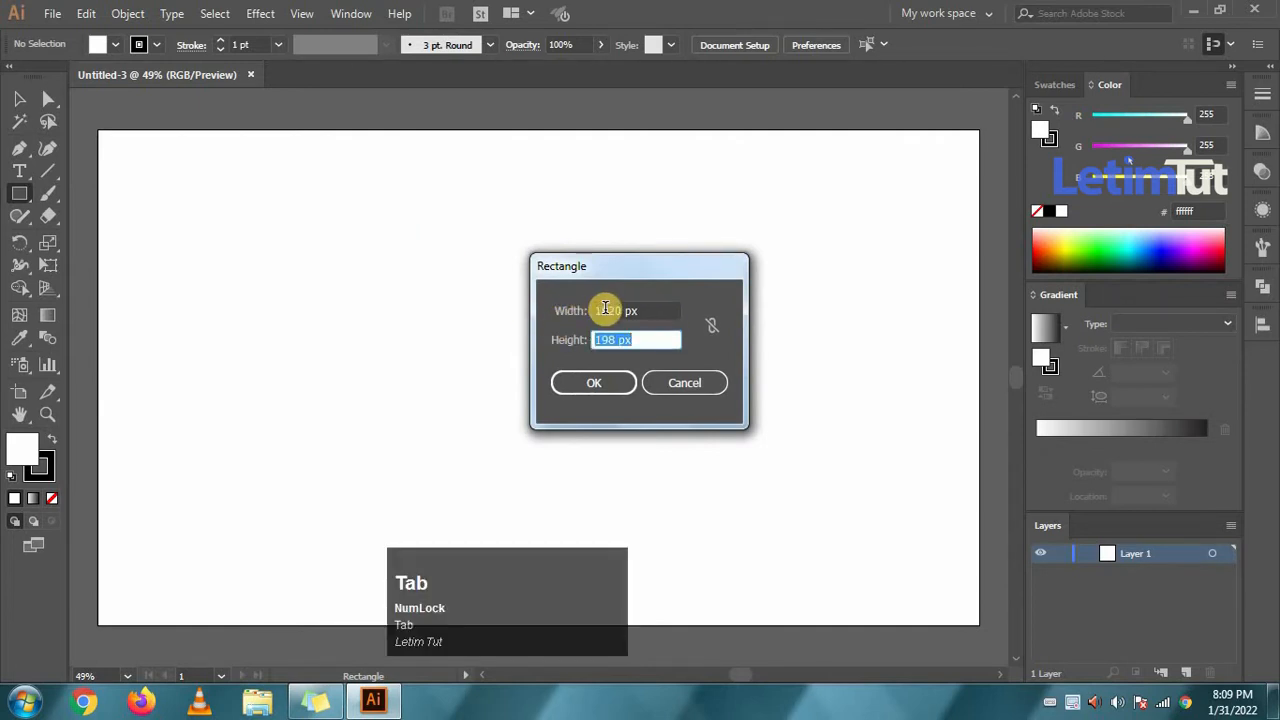
{"action": "type", "text": "1080"}
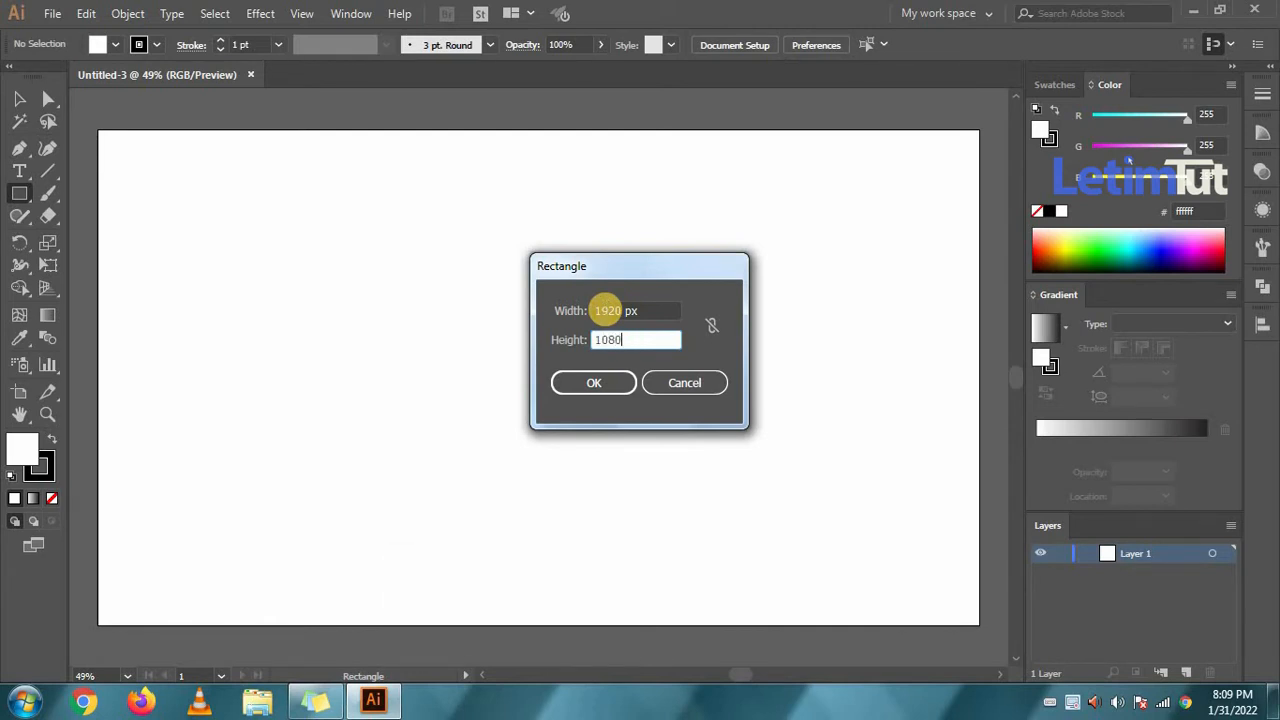
{"action": "left_click", "coordinate": [593, 383]}
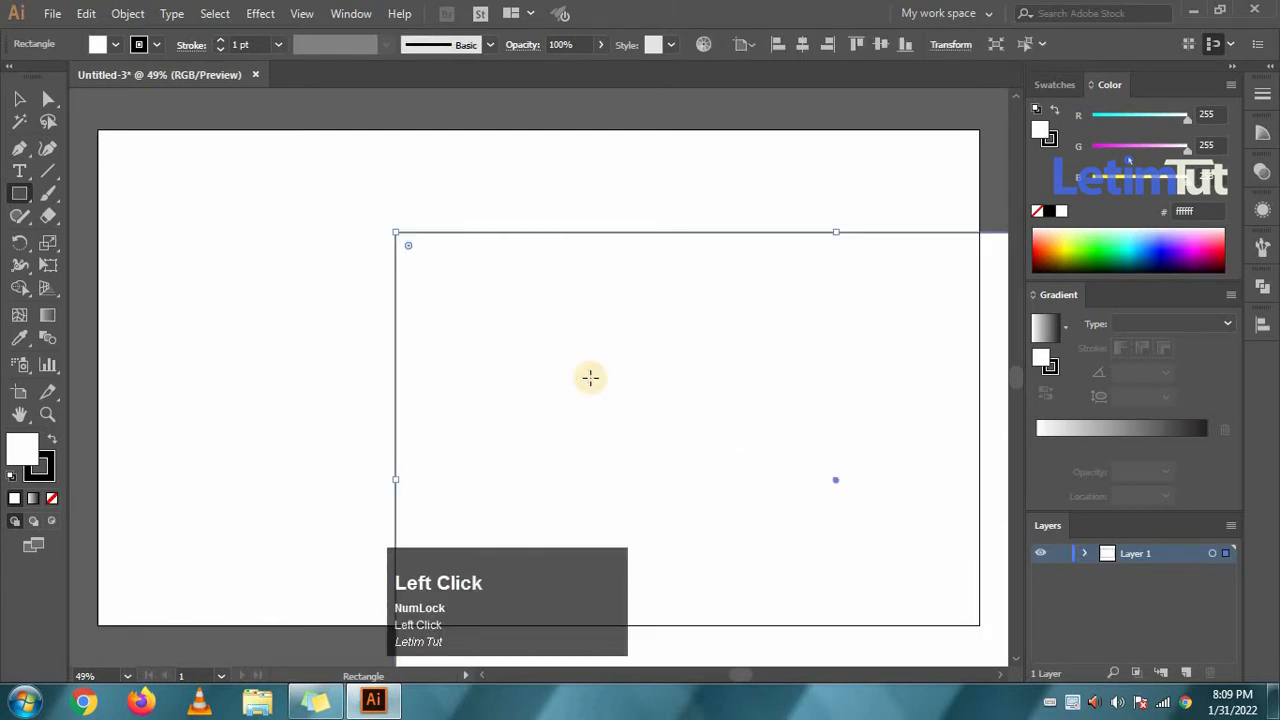
{"action": "left_click", "coordinate": [806, 44]}
{"action": "left_click", "coordinate": [887, 42]}
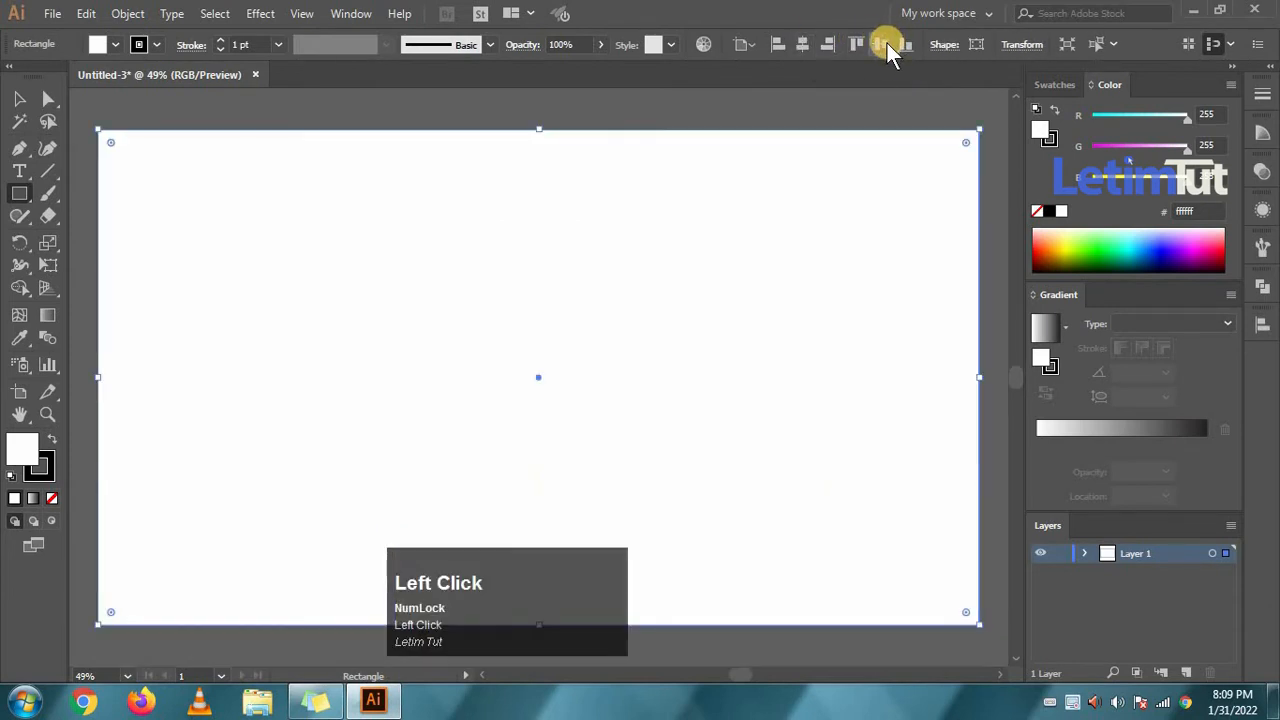
Remove the background rectangle's stroke and set its fill colour to 85ffab
{"action": "left_click", "coordinate": [50, 470]}
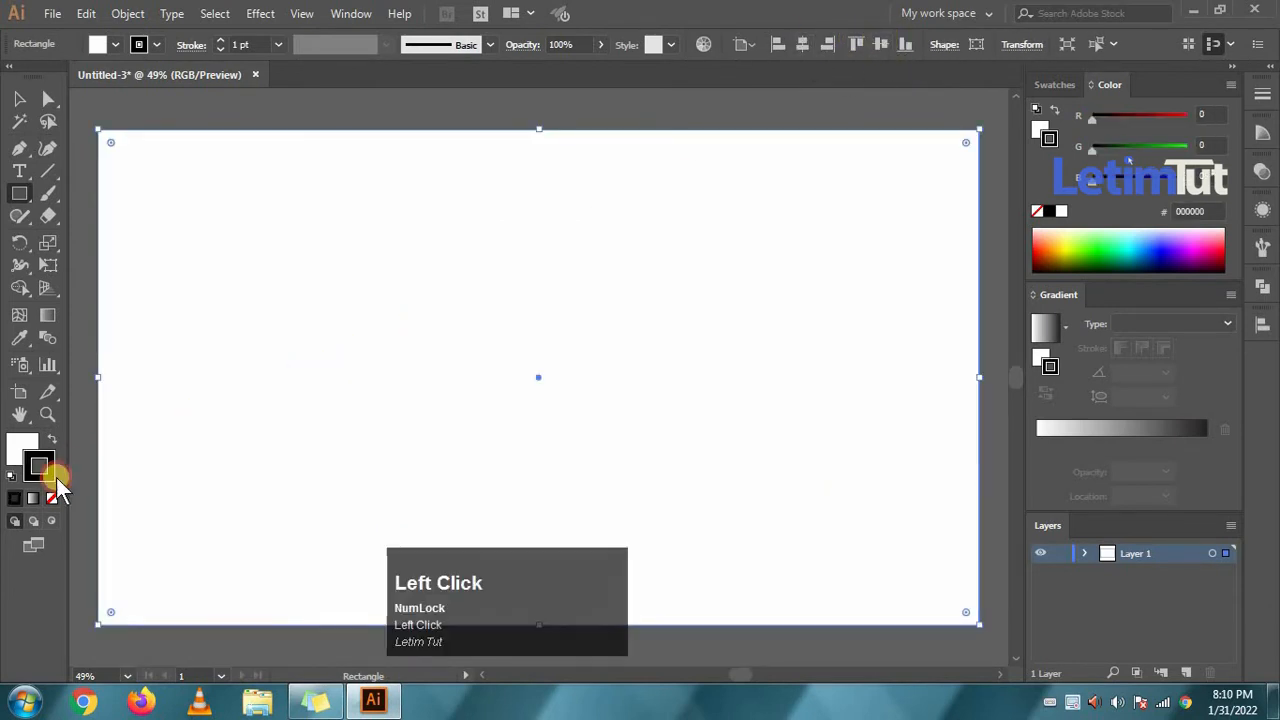
{"action": "left_click", "coordinate": [51, 497]}
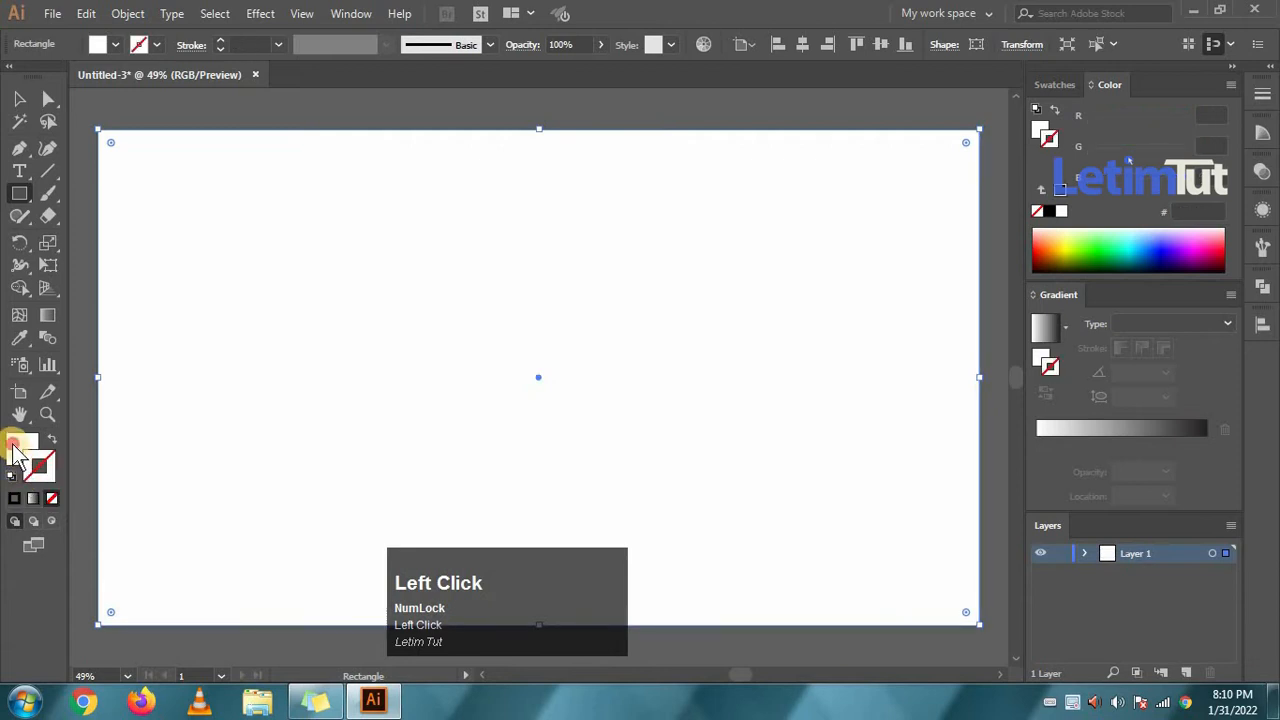
{"action": "left_click", "coordinate": [20, 447]}
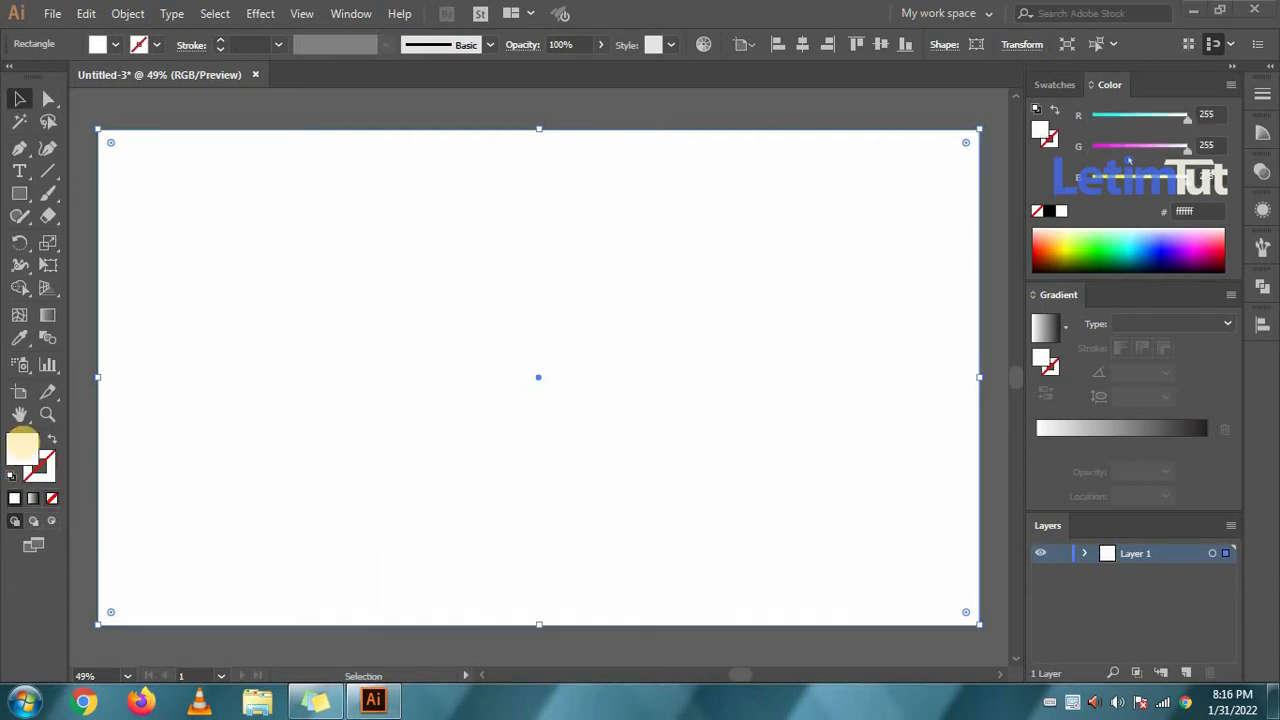
{"action": "double_click", "coordinate": [20, 448]}
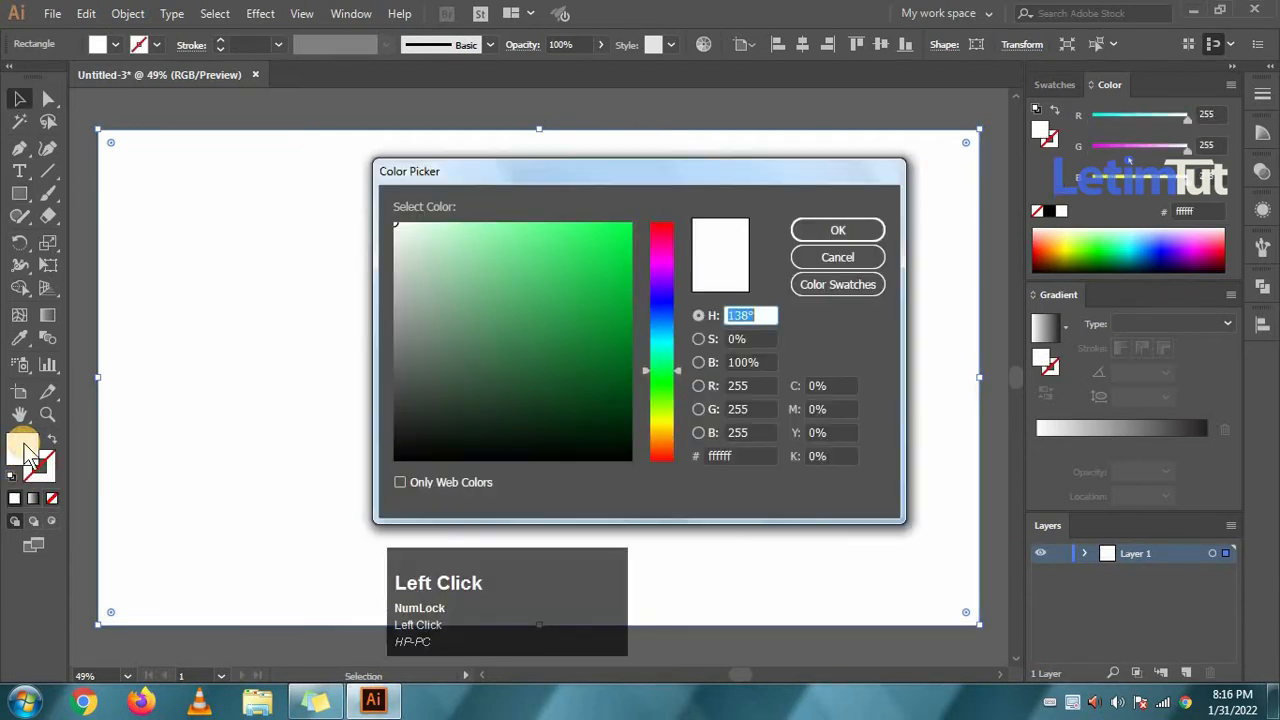
{"action": "left_click", "coordinate": [716, 455]}
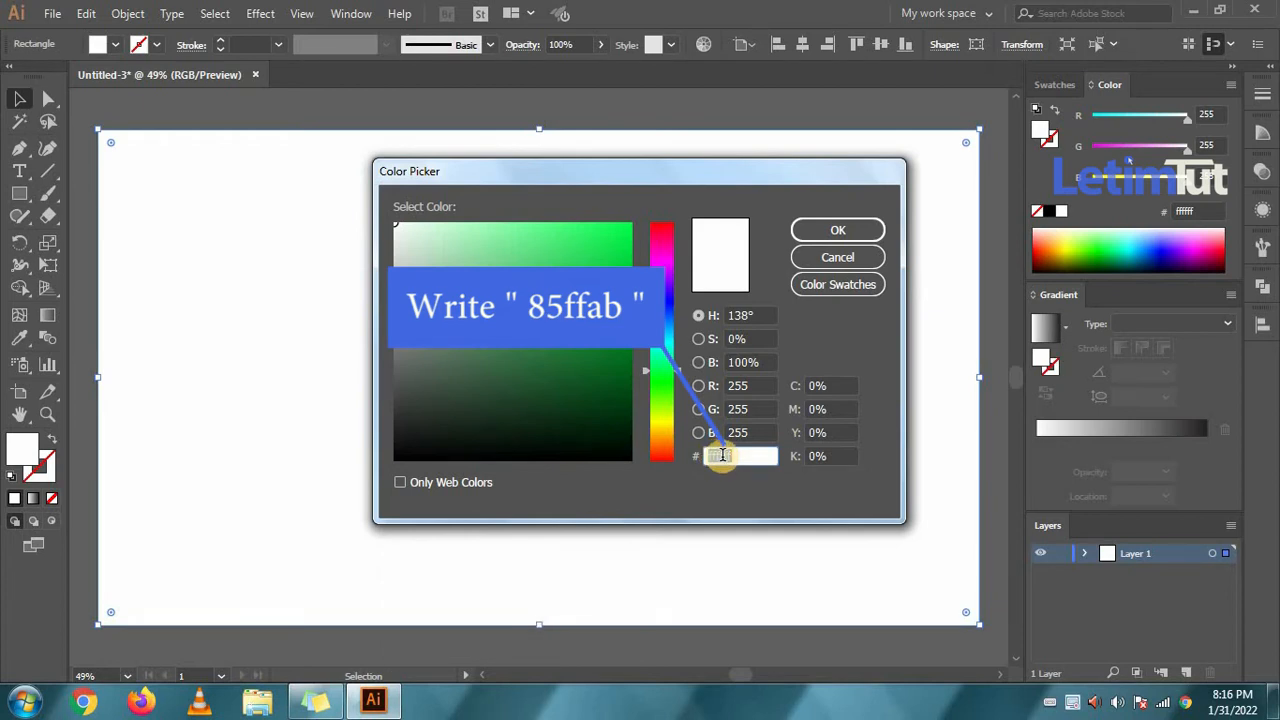
{"action": "type", "text": "85ffab"}
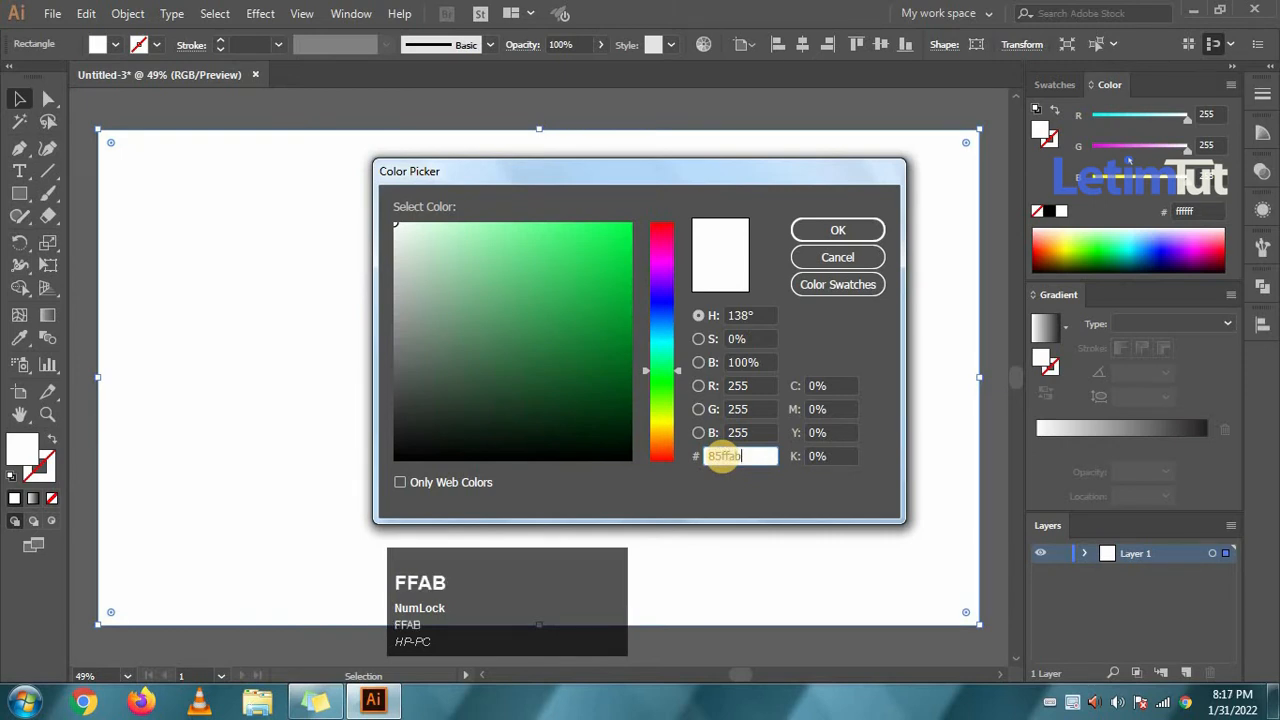
{"action": "key", "text": "Return"}
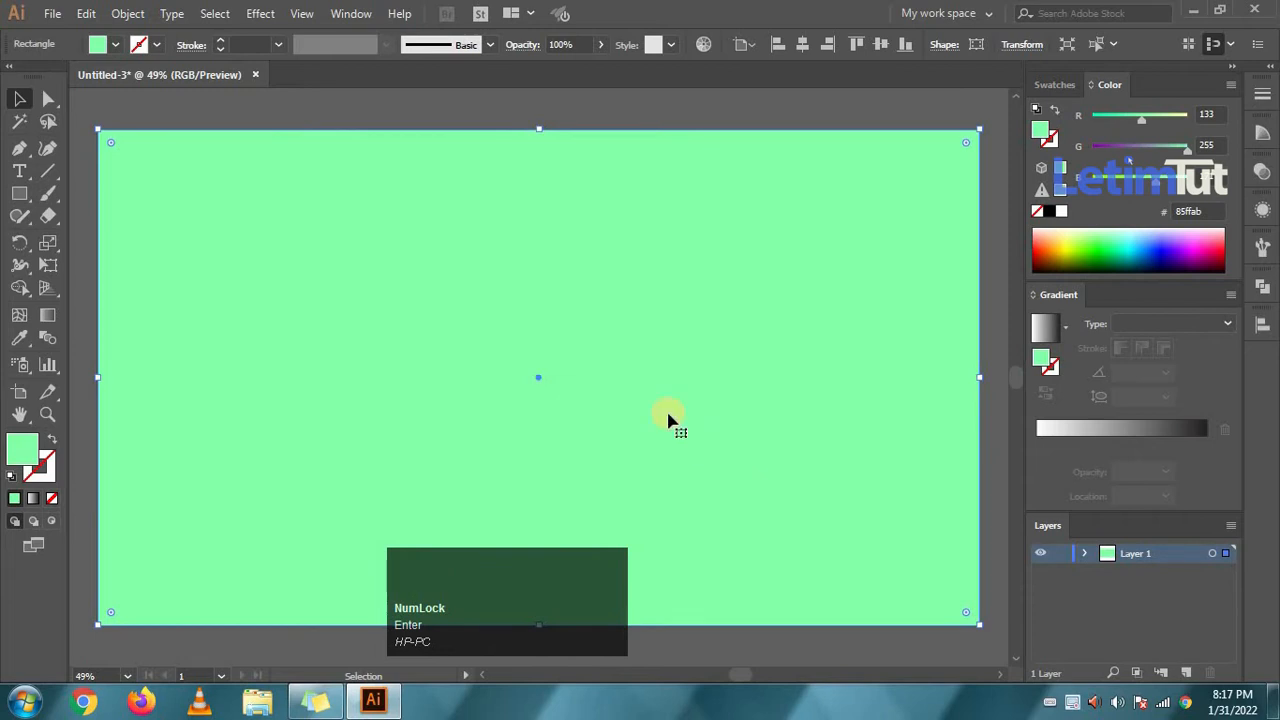
Lock the green background rectangle and check that it can no longer be selected or moved
{"action": "left_click", "coordinate": [127, 13]}
{"action": "mouse_move", "coordinate": [257, 101]}
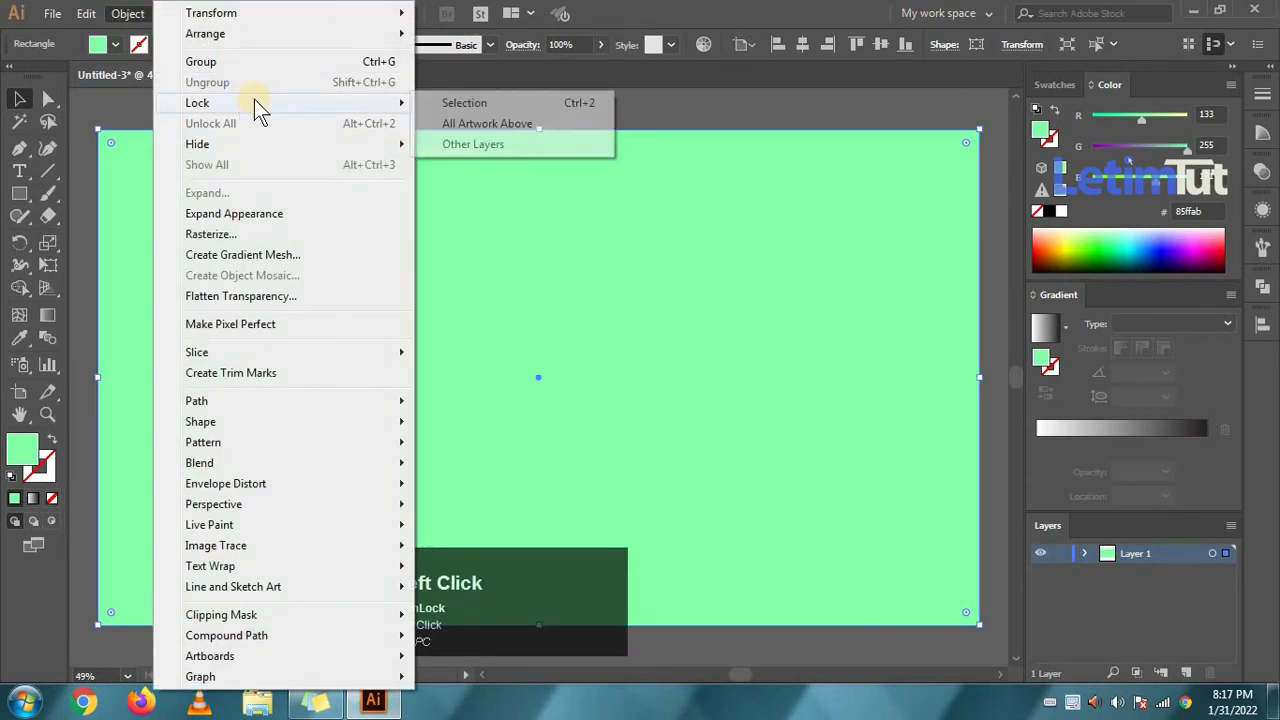
{"action": "left_click", "coordinate": [463, 104]}
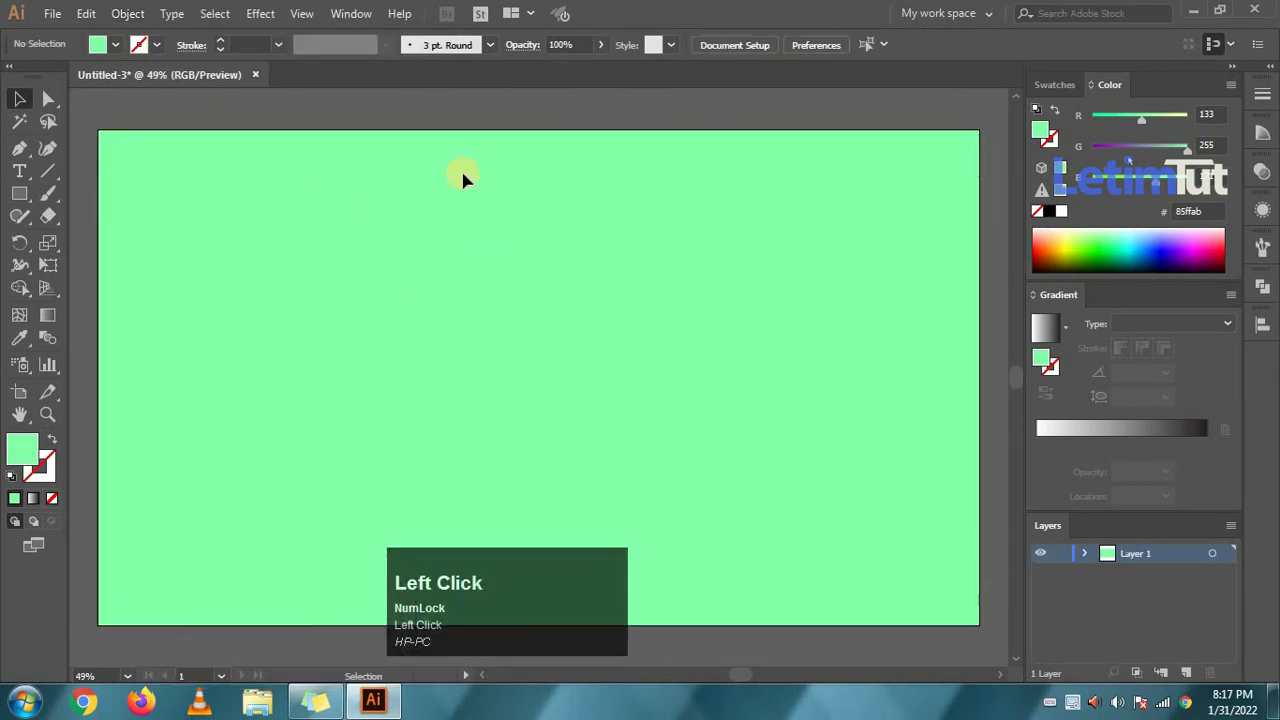
{"action": "left_click_drag", "start_coordinate": [434, 107], "coordinate": [567, 292]}
{"action": "left_click_drag", "start_coordinate": [462, 122], "coordinate": [526, 252]}
Create a 150 × 150 px square in the artboard's upper-left area and rotate it 45° into a diamond
{"action": "left_click", "coordinate": [19, 194]}
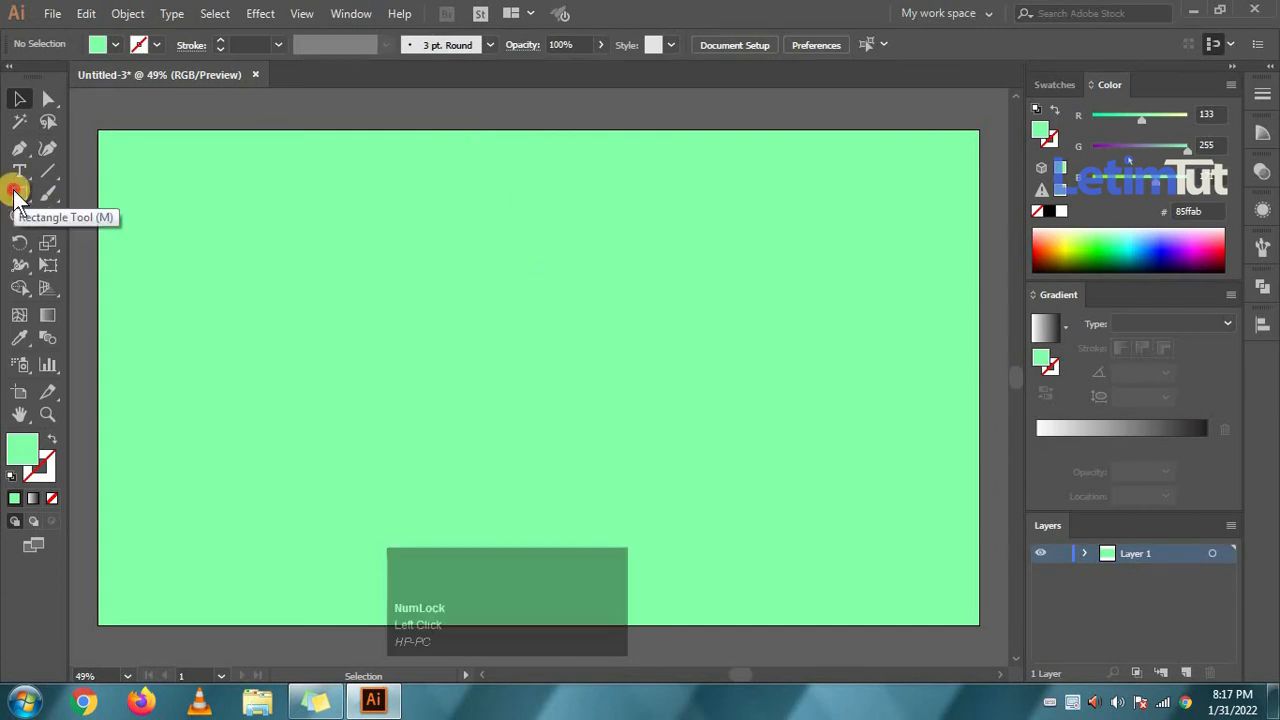
{"action": "left_click", "coordinate": [194, 194]}
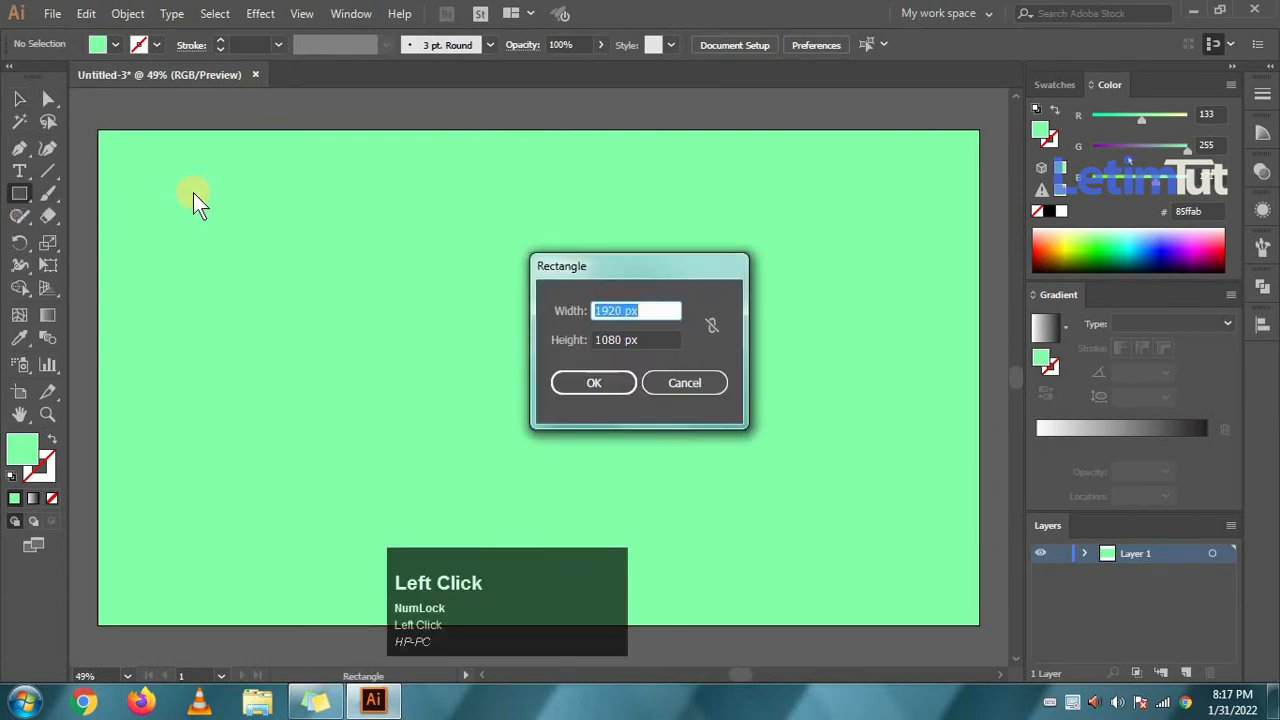
{"action": "left_click", "coordinate": [609, 316]}
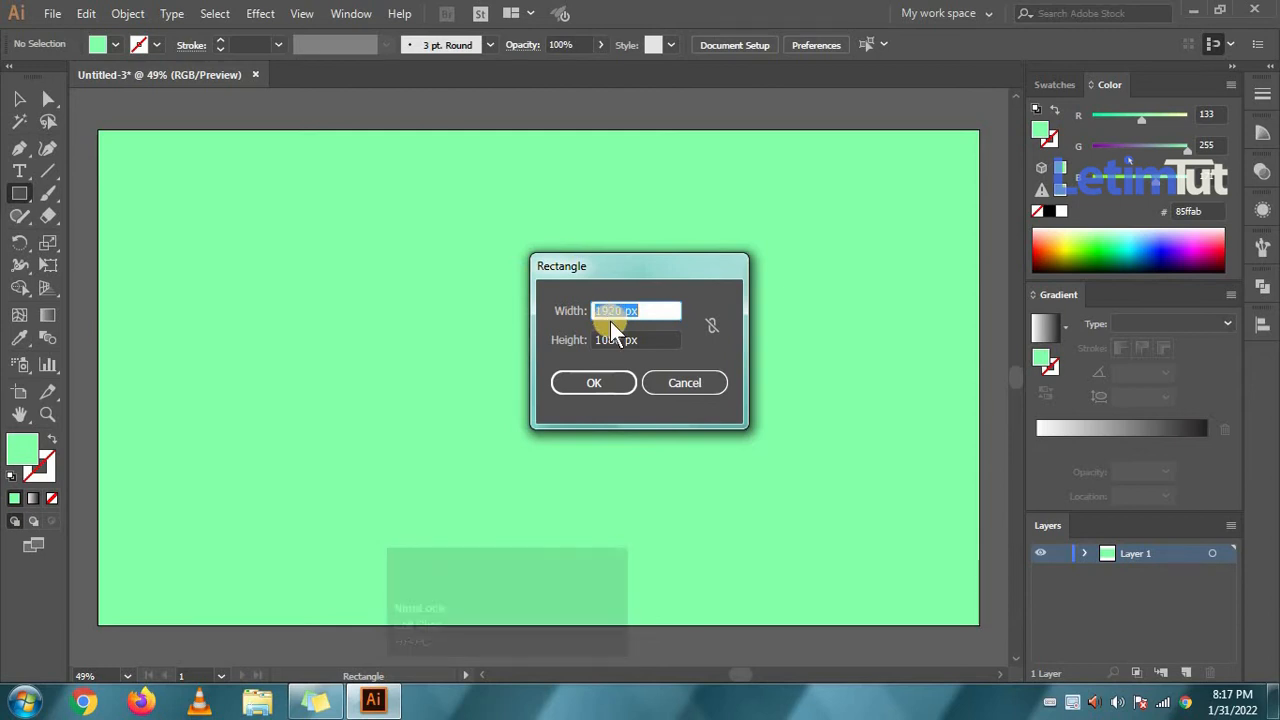
{"action": "type", "text": "150"}
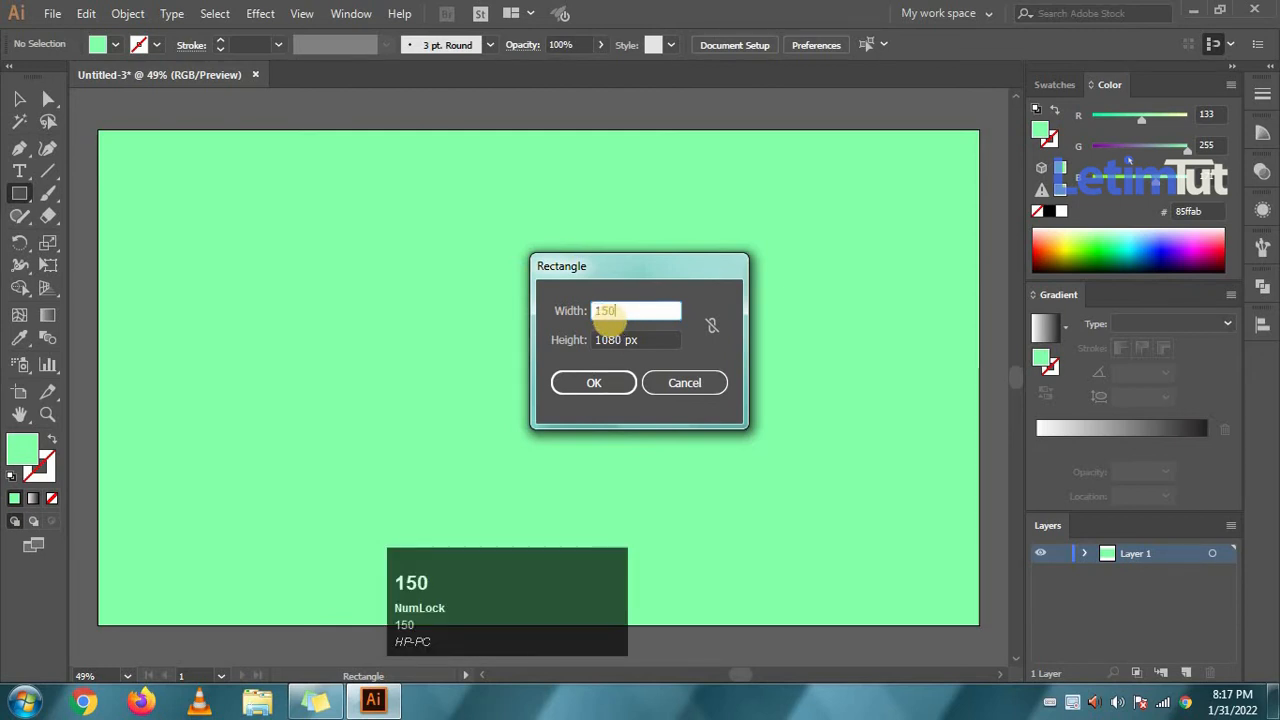
{"action": "key", "text": "Tab"}
{"action": "type", "text": "1"}
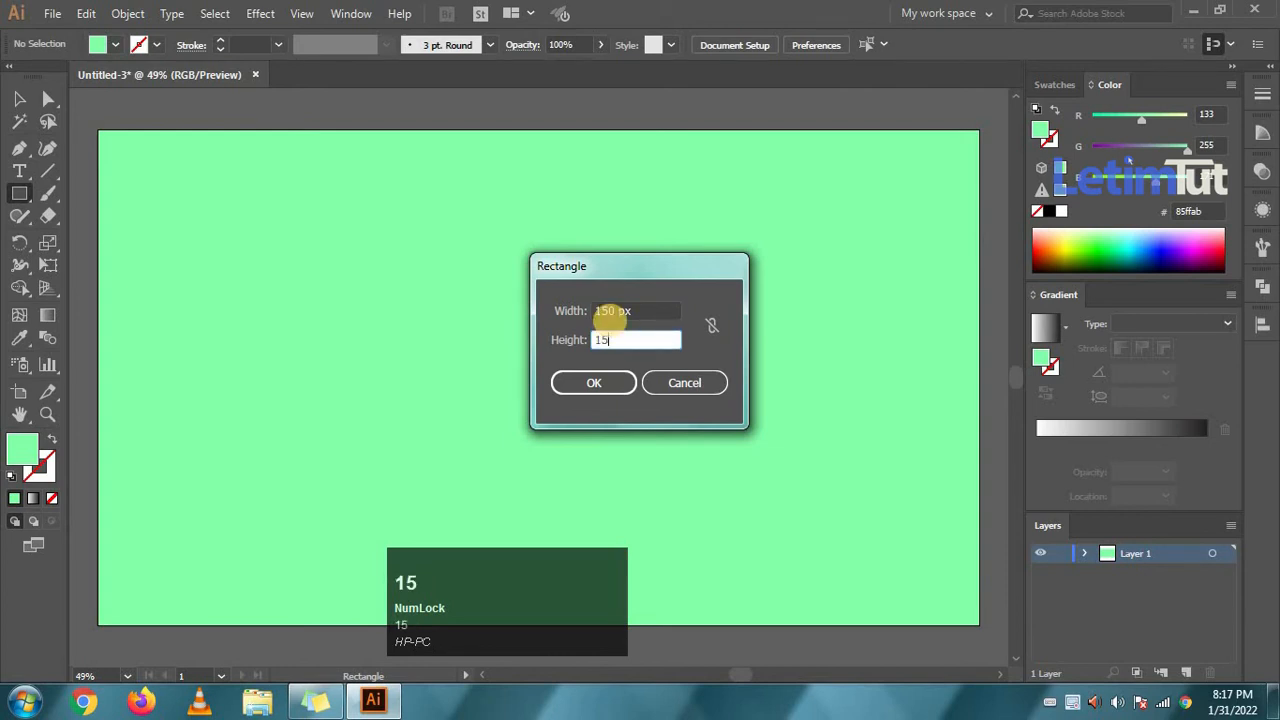
{"action": "type", "text": "50"}
{"action": "left_click", "coordinate": [591, 383]}
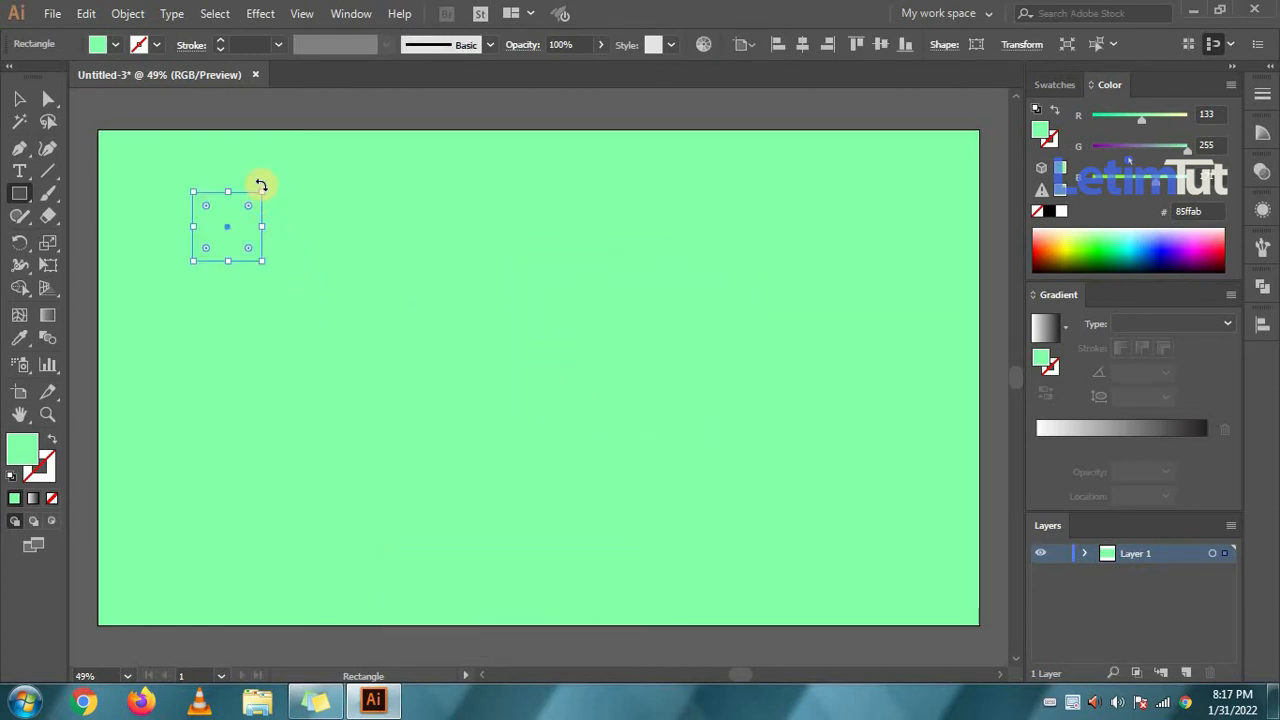
{"action": "left_click_drag", "start_coordinate": [261, 186], "coordinate": [286, 209]}
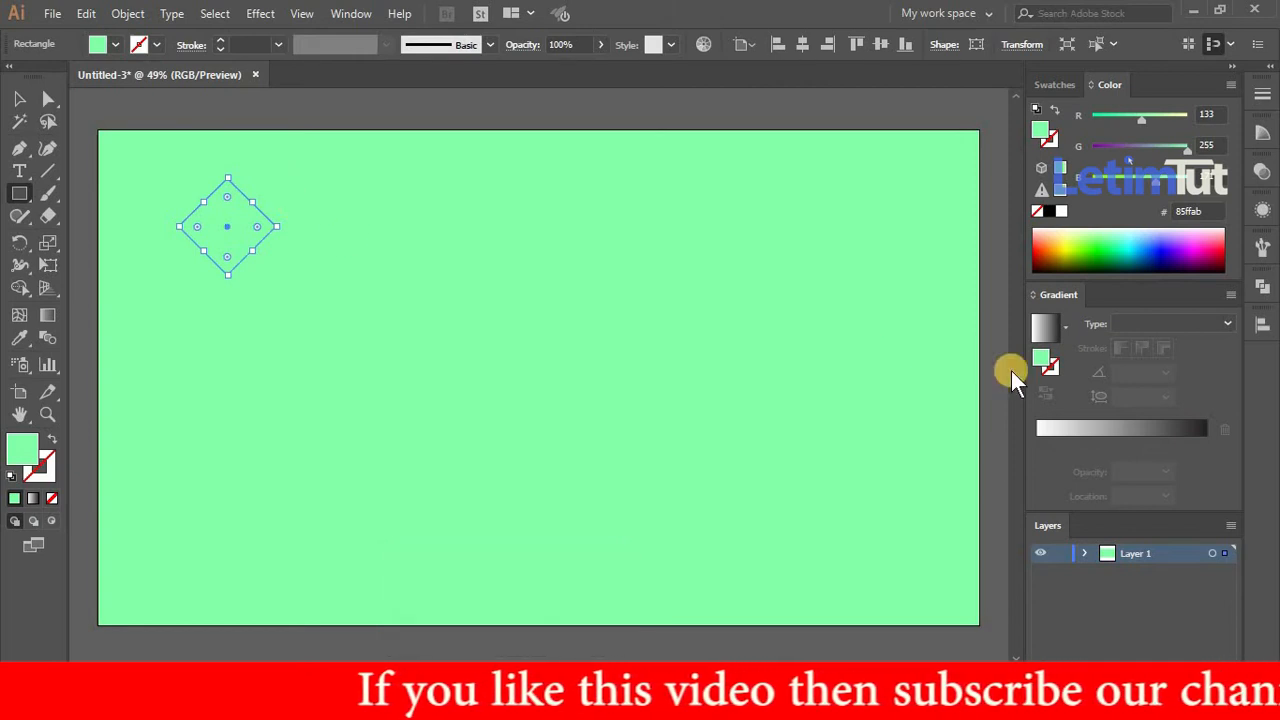
Apply a linear gradient fill to the diamond and set its end stop to the RGB colour 85ffab
{"action": "left_click", "coordinate": [1166, 430]}
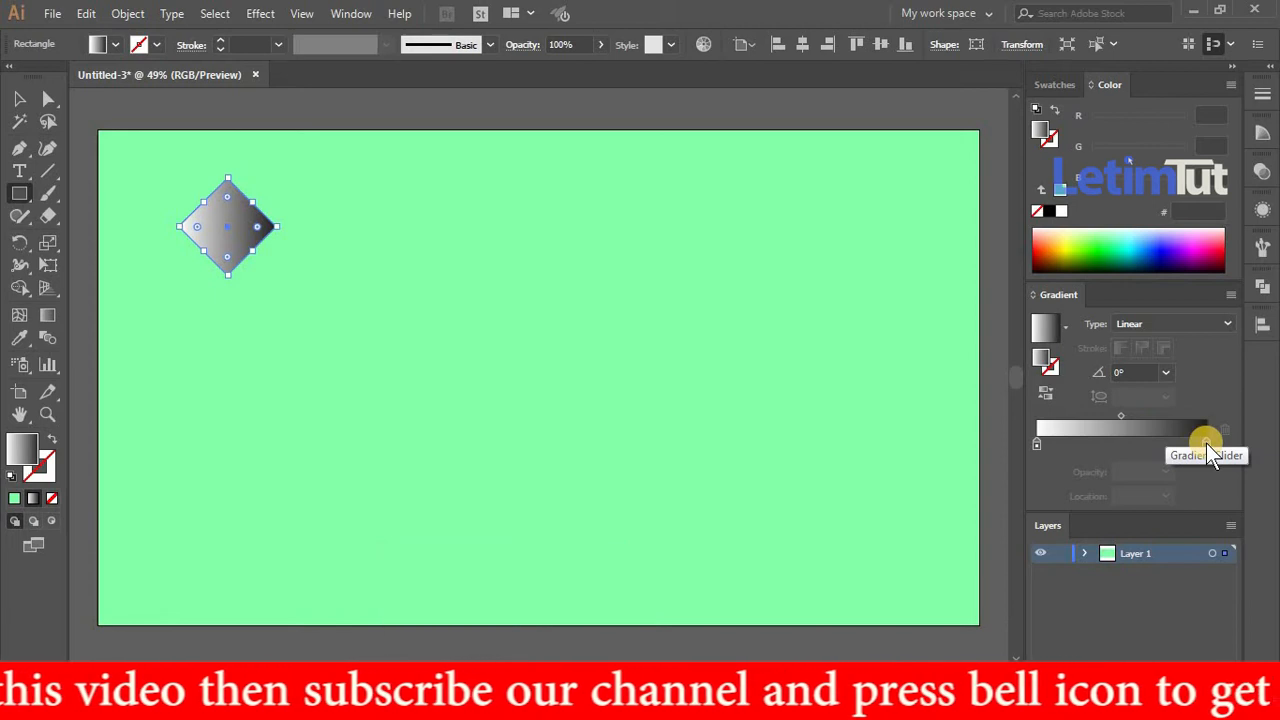
{"action": "double_click", "coordinate": [1205, 443]}
{"action": "left_click", "coordinate": [1203, 466]}
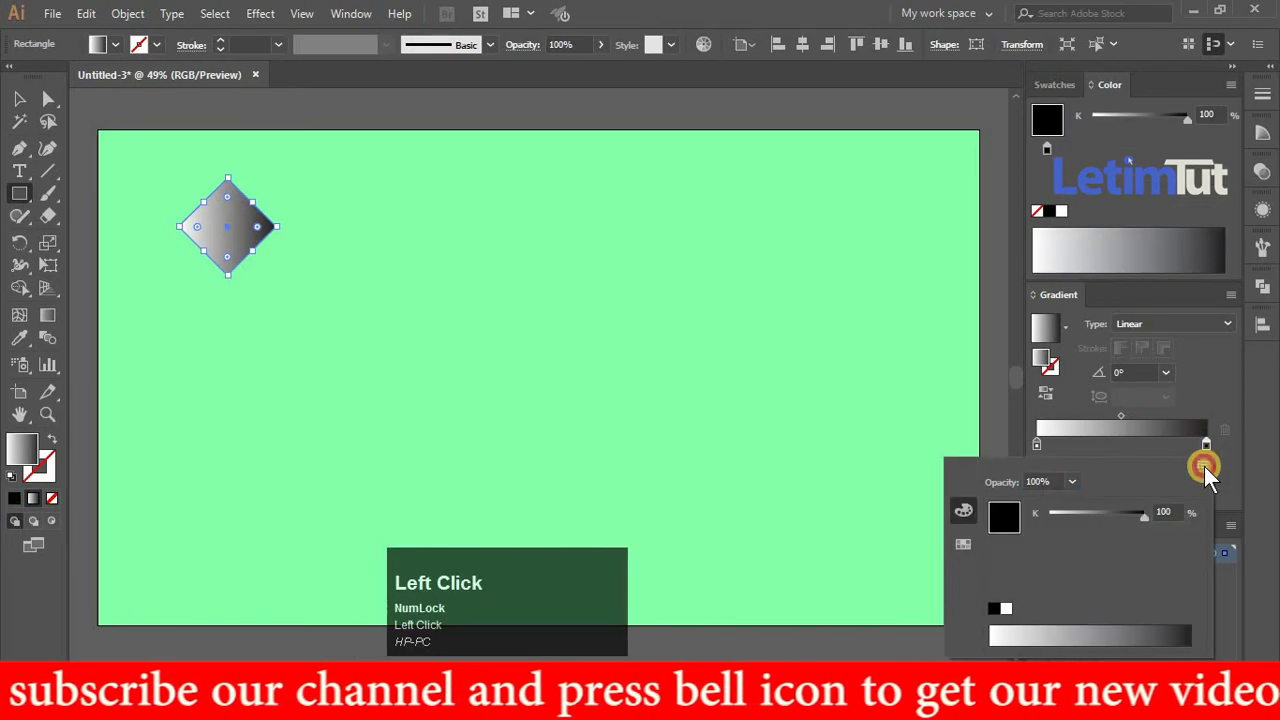
{"action": "left_click", "coordinate": [1189, 489]}
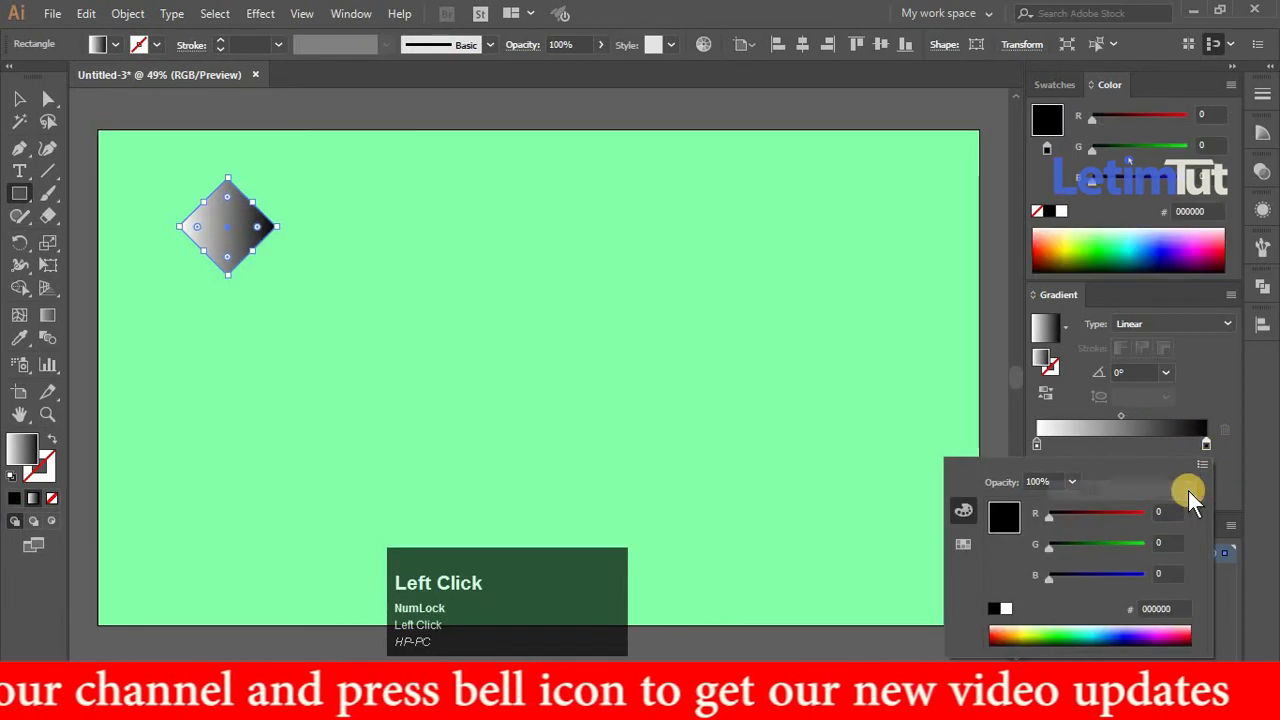
{"action": "left_click", "coordinate": [1175, 607]}
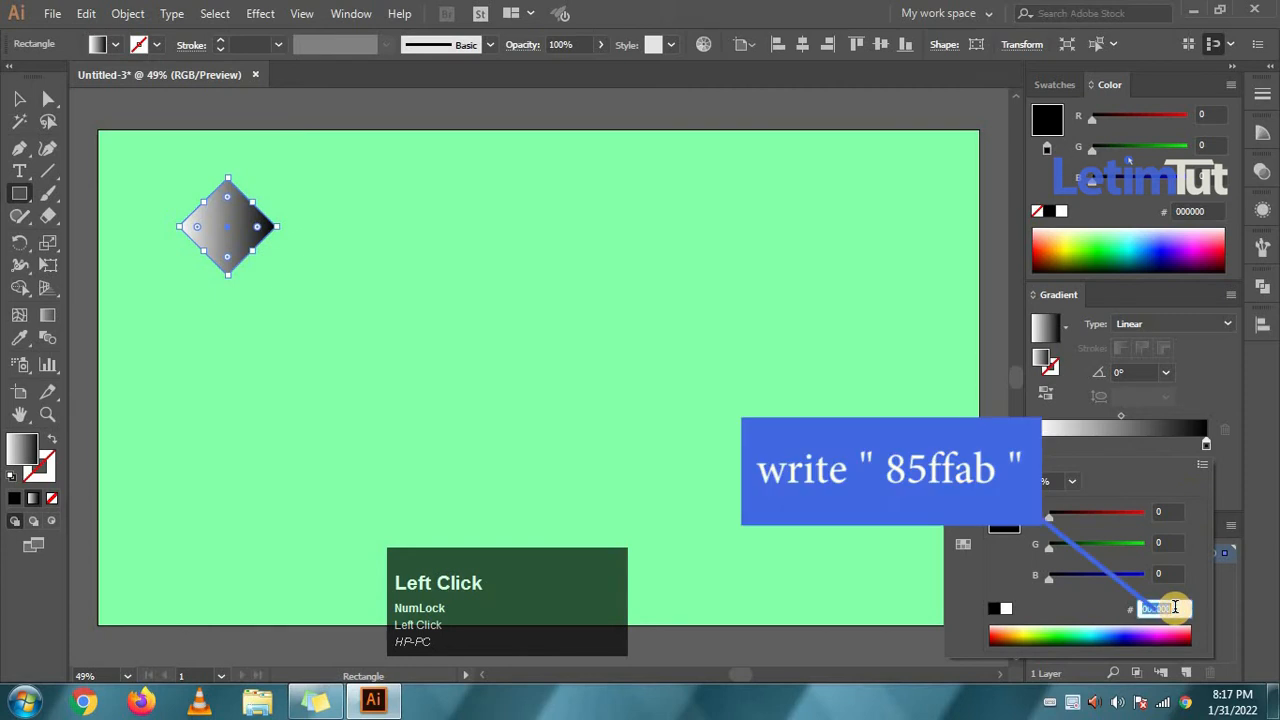
{"action": "type", "text": "85"}
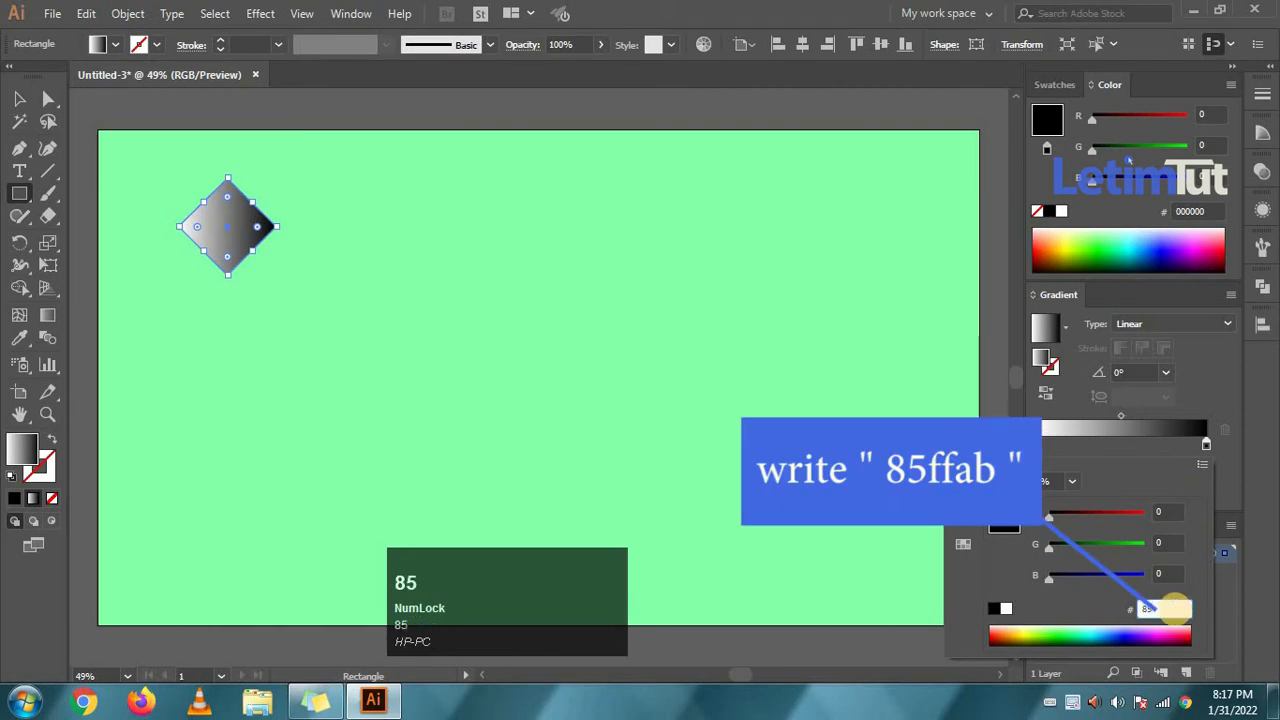
{"action": "type", "text": "ffab"}
{"action": "key", "text": "Return"}
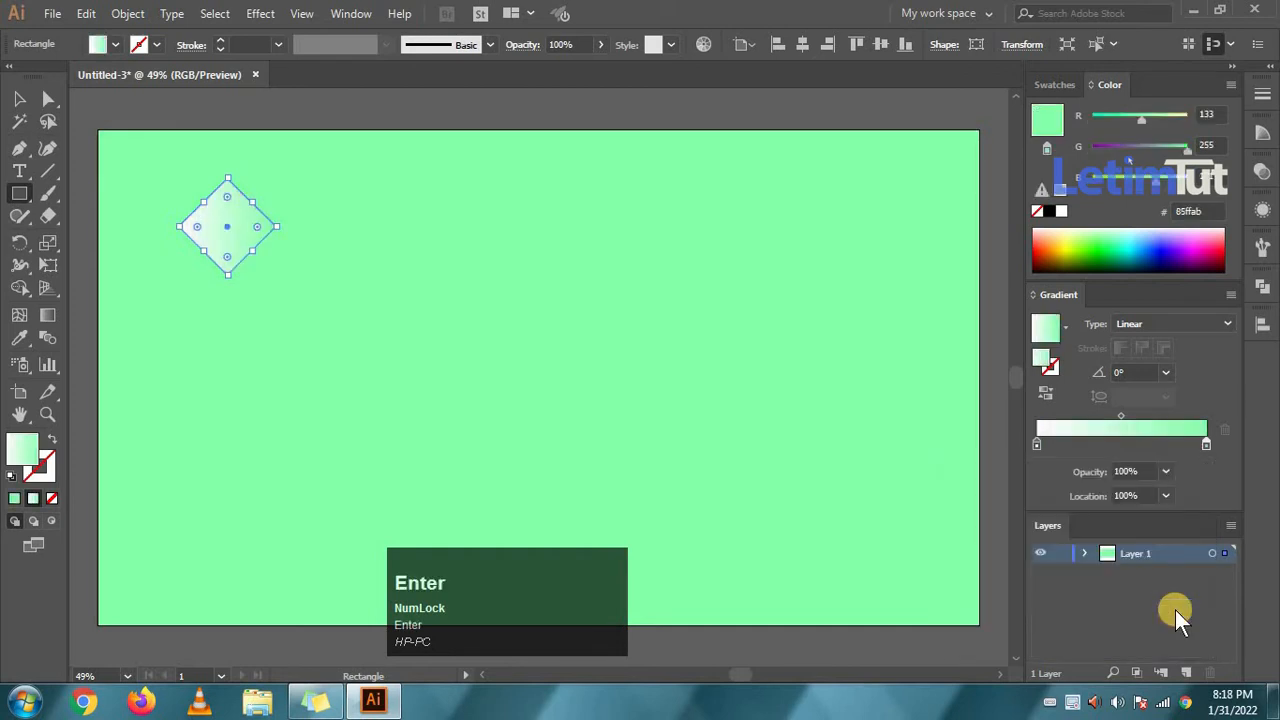
Switch the diamond gradient's start stop to RGB and set its colour to f0fff5
{"action": "double_click", "coordinate": [1039, 445]}
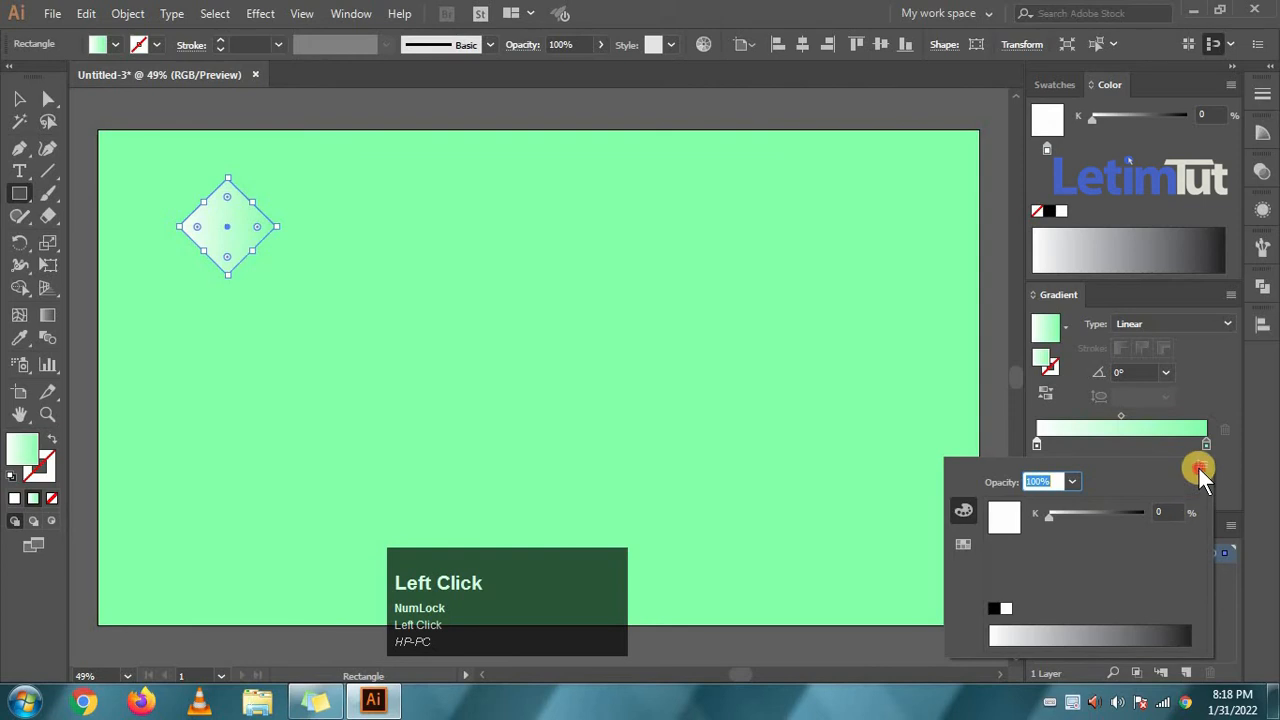
{"action": "left_click", "coordinate": [1201, 465]}
{"action": "left_click", "coordinate": [1189, 490]}
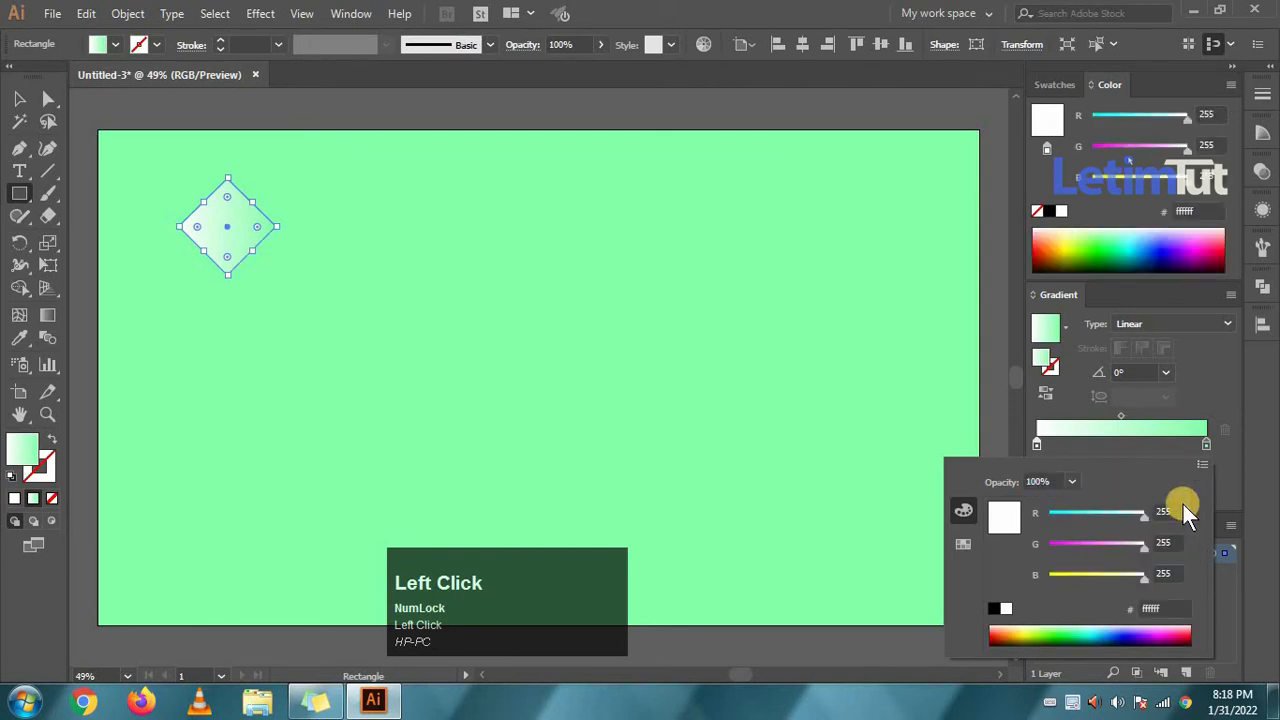
{"action": "left_click", "coordinate": [1165, 607]}
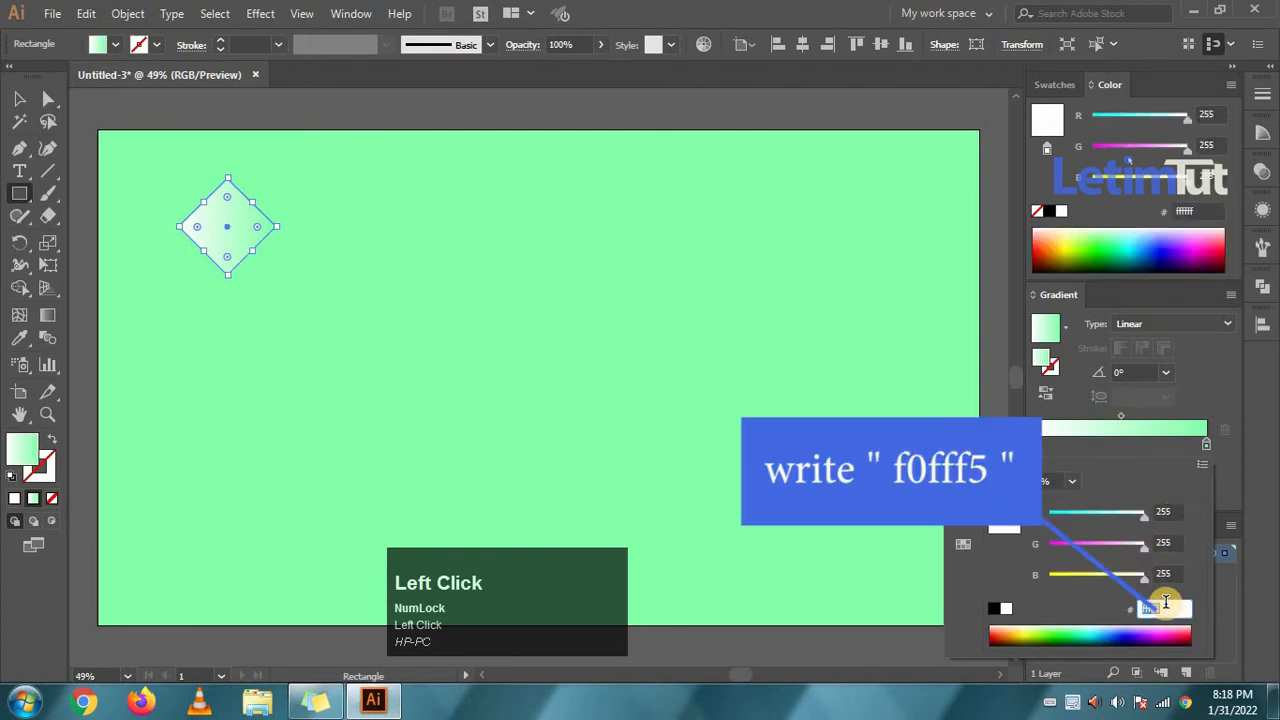
{"action": "type", "text": "f0f"}
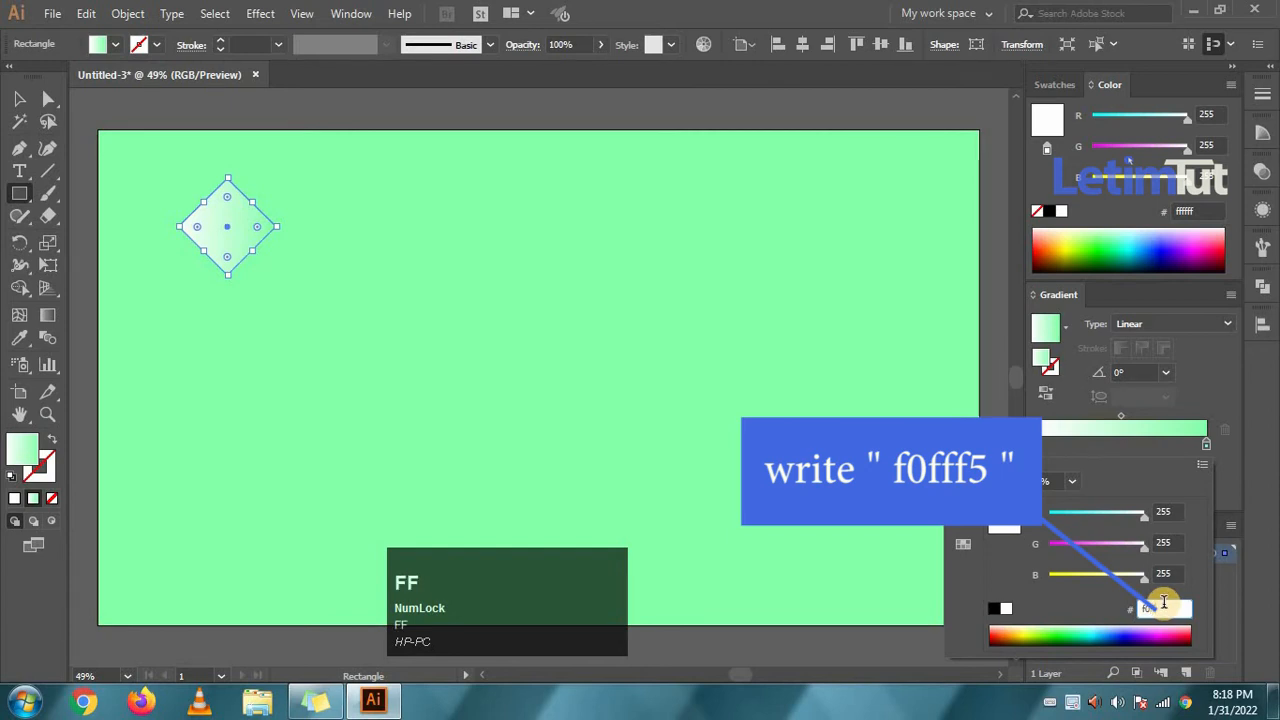
{"action": "type", "text": "f"}
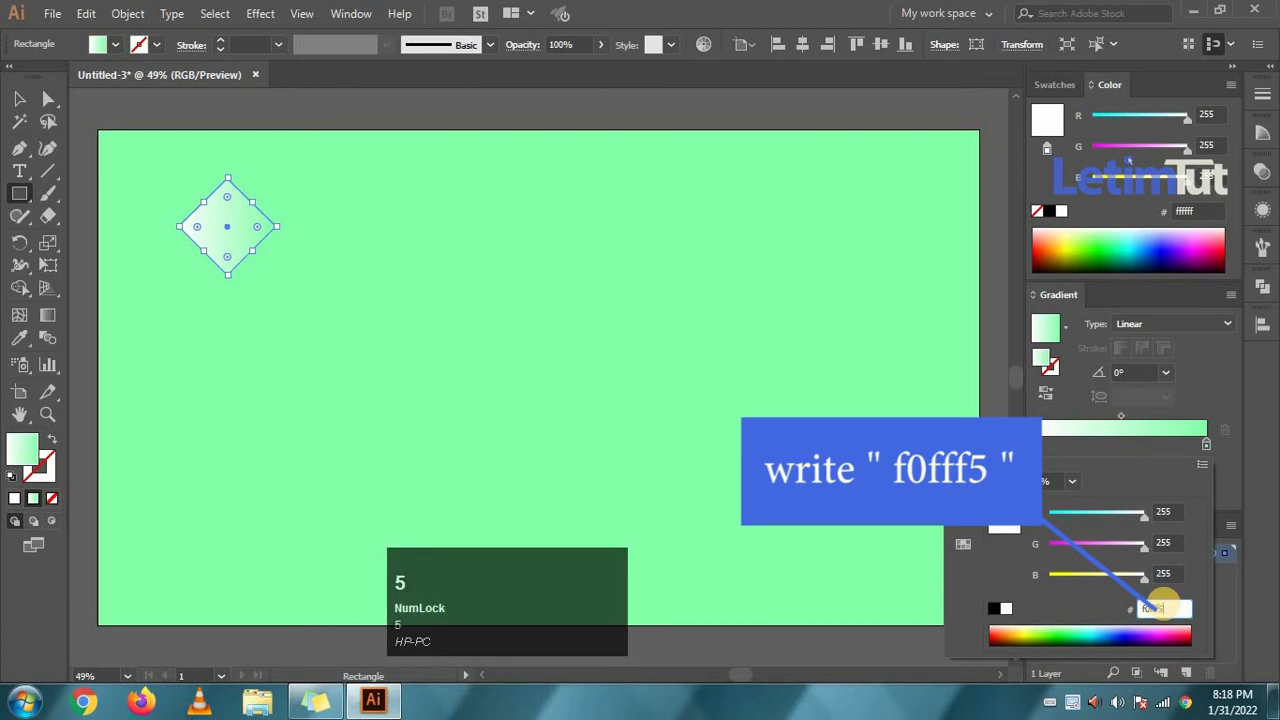
{"action": "type", "text": "5"}
{"action": "key", "text": "Return"}
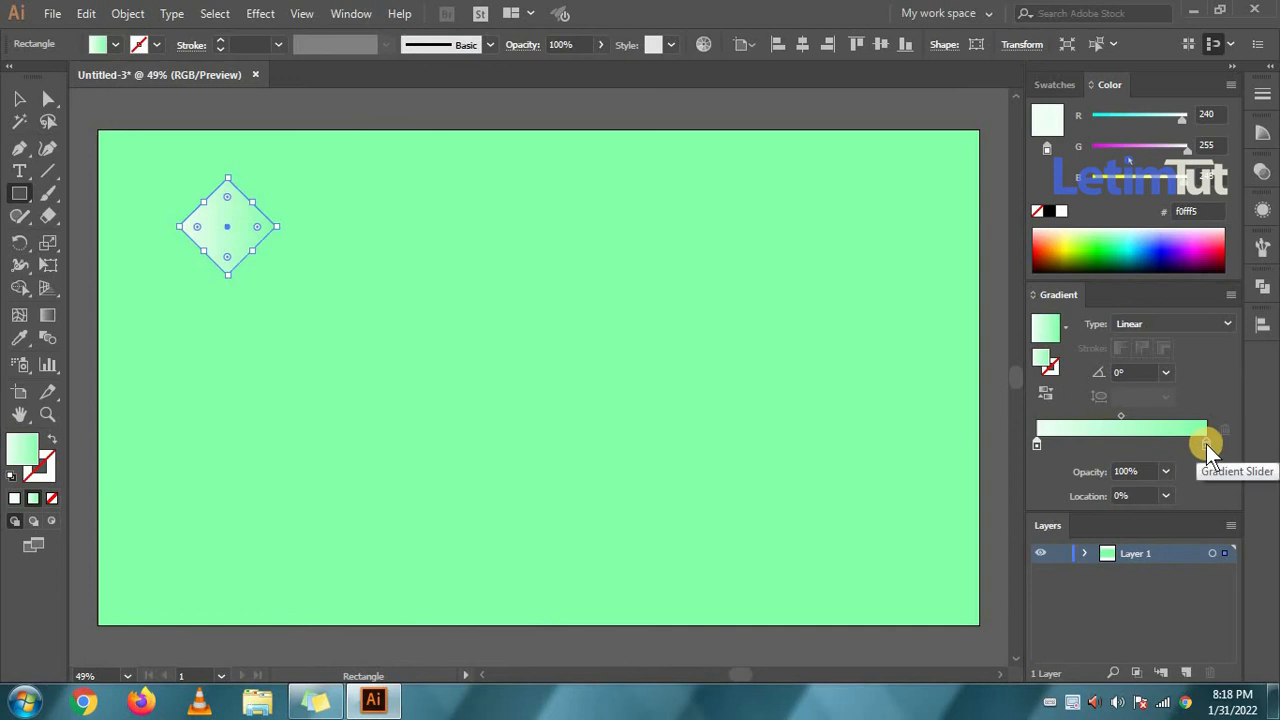
Duplicate the gradient's 85ffab end stop and set the copy's location to 56%
{"action": "left_click_drag", "start_coordinate": [1206, 444], "coordinate": [1174, 444]}
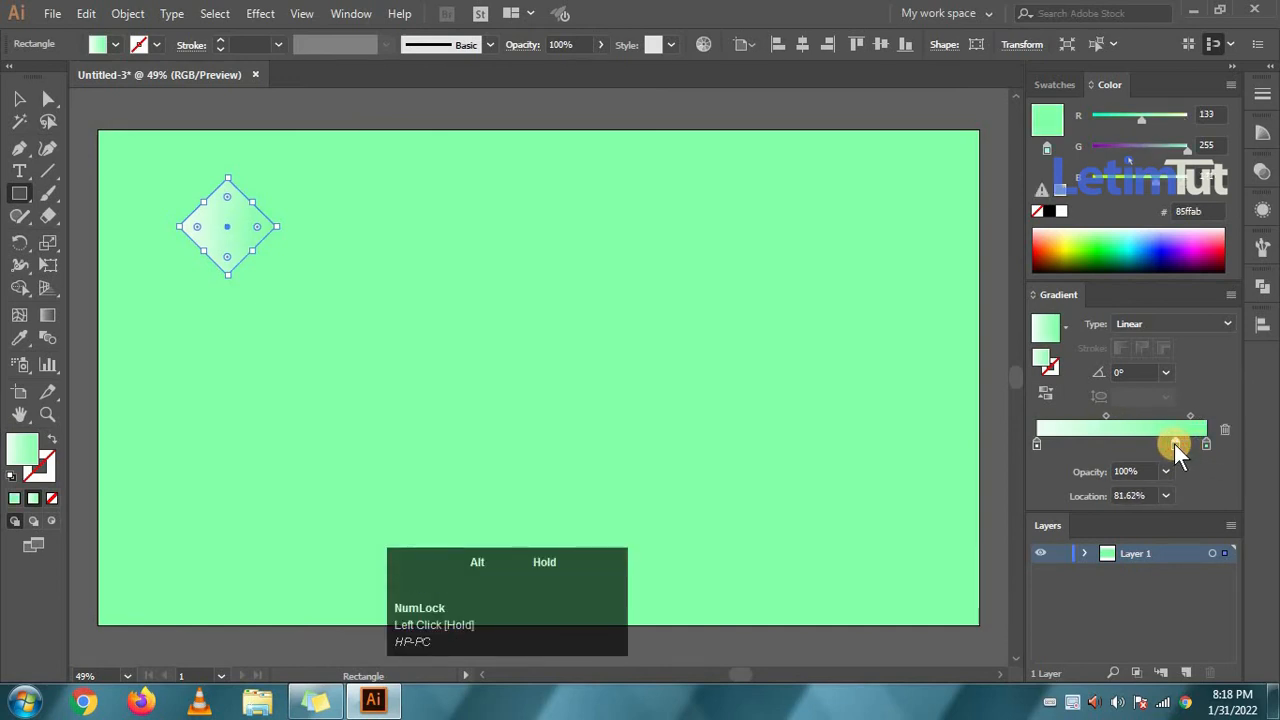
{"action": "left_click", "coordinate": [1140, 494]}
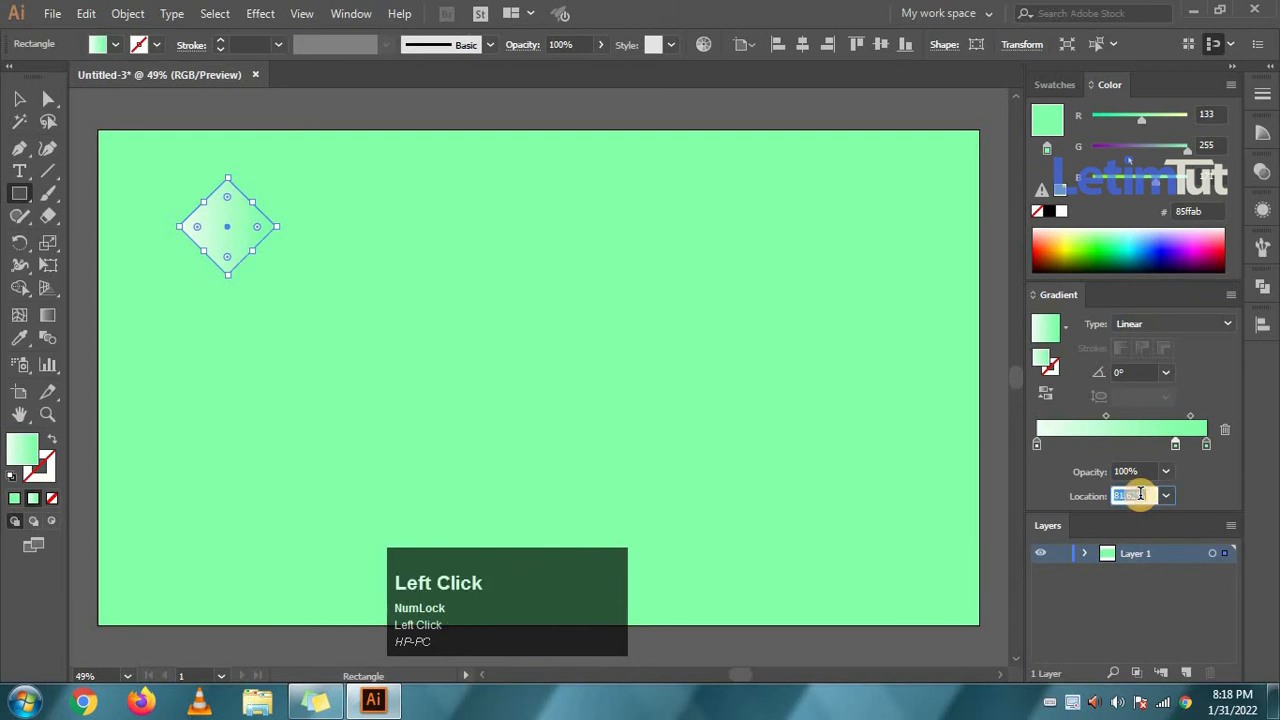
{"action": "type", "text": "5"}
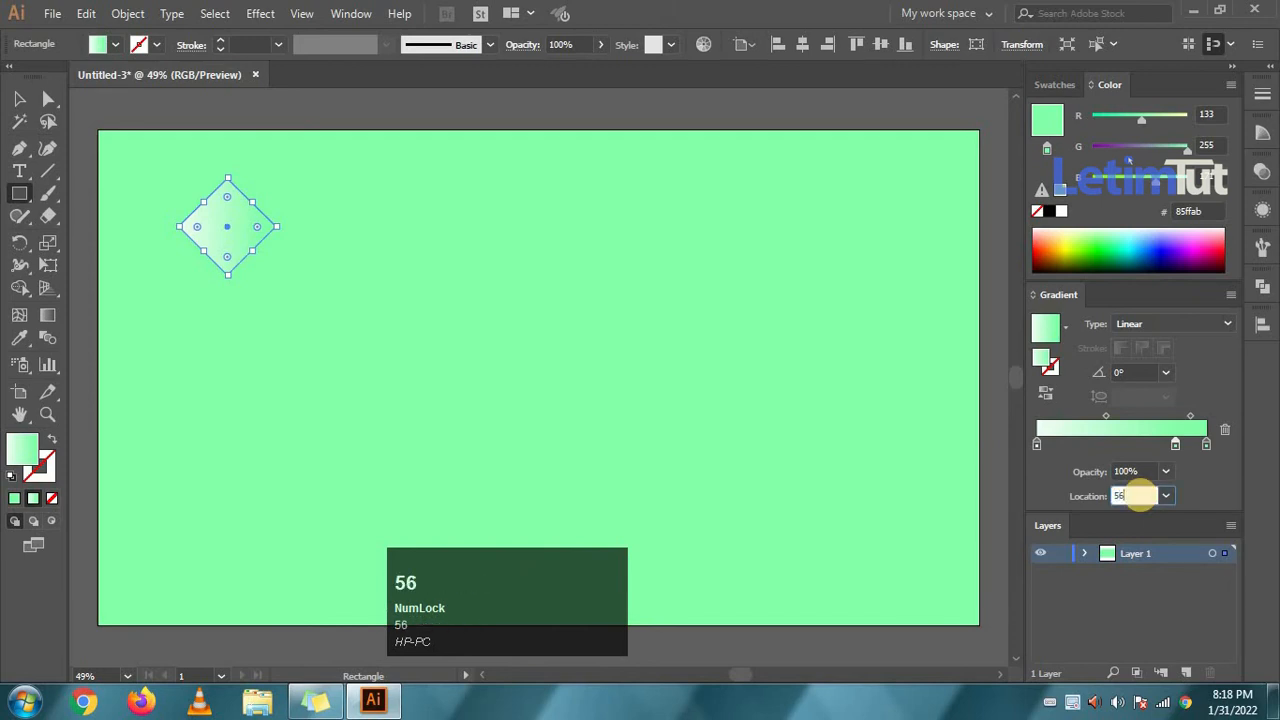
{"action": "type", "text": "6"}
{"action": "key", "text": "Return"}
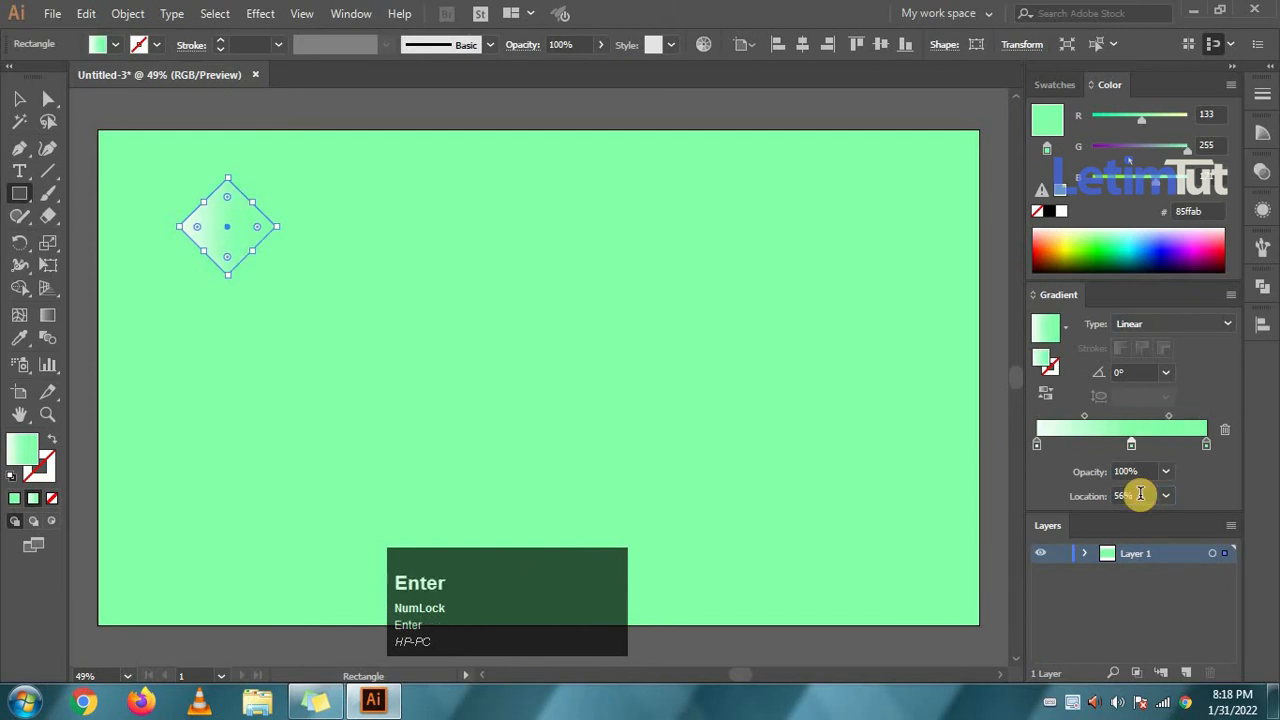
Set the midpoint between the gradient's first two stops to a location of 62%
{"action": "left_click", "coordinate": [1085, 416]}
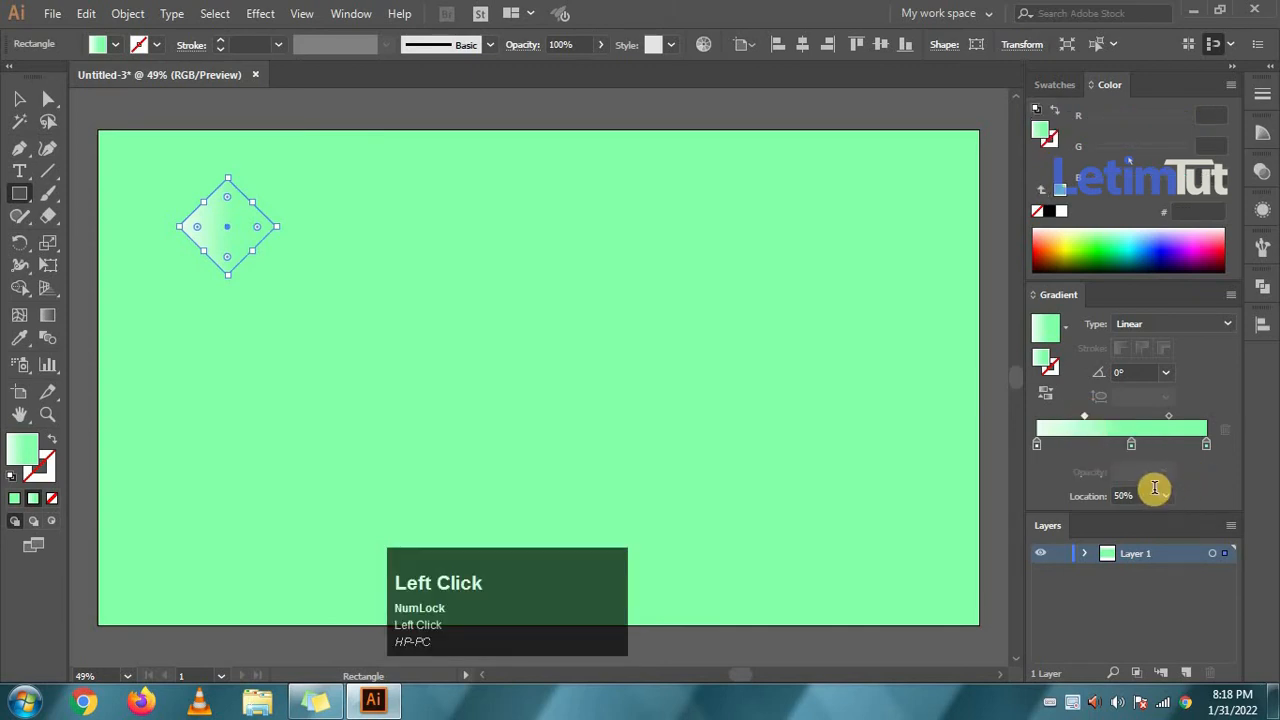
{"action": "left_click", "coordinate": [1143, 490]}
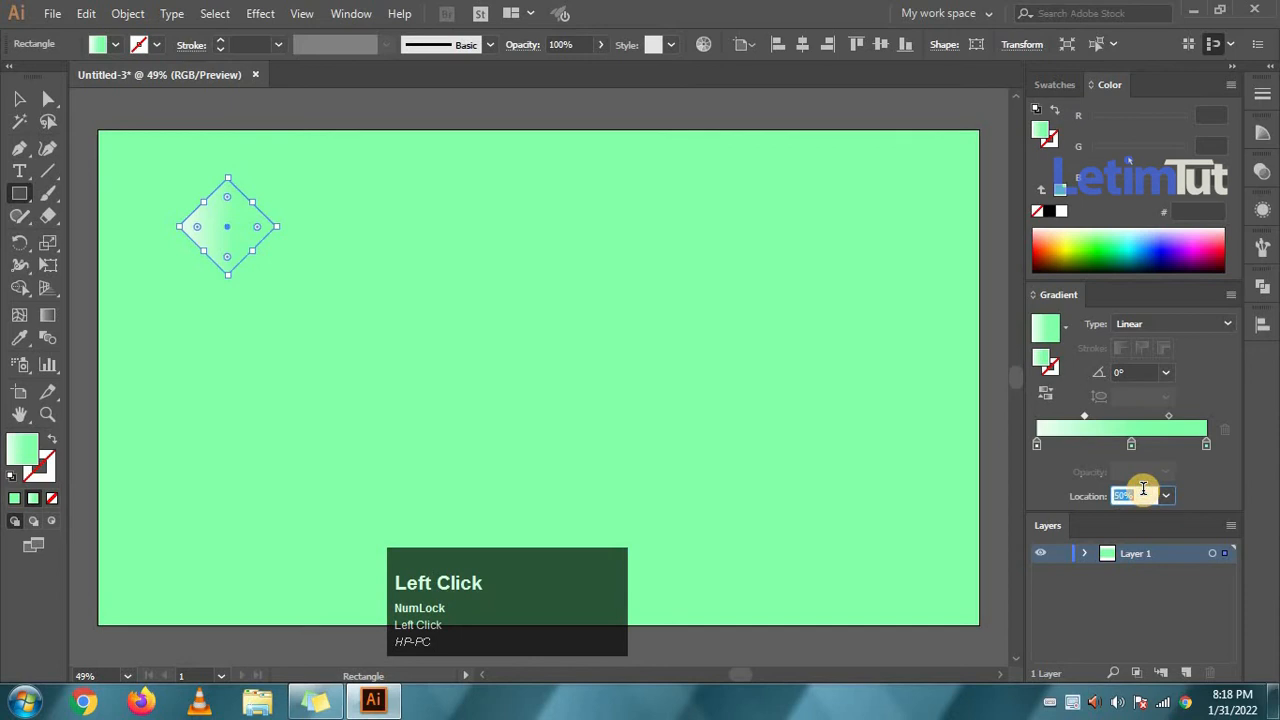
{"action": "type", "text": "62"}
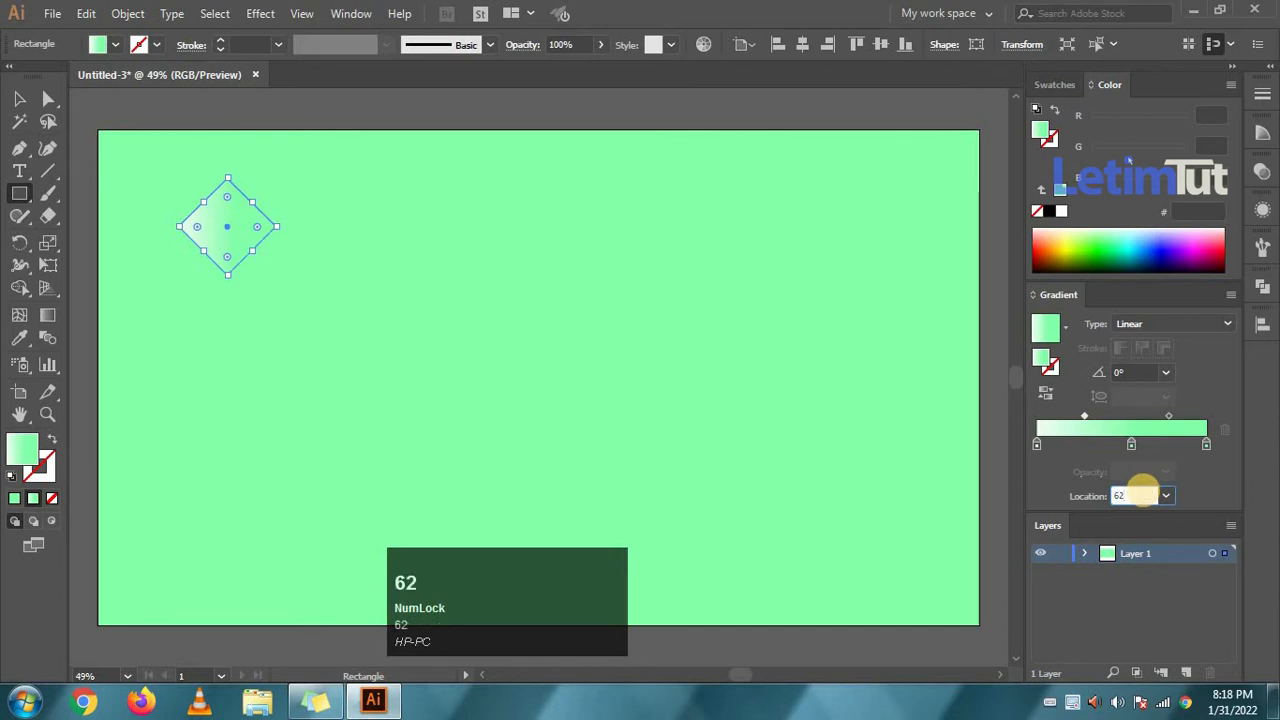
{"action": "key", "text": "Return"}
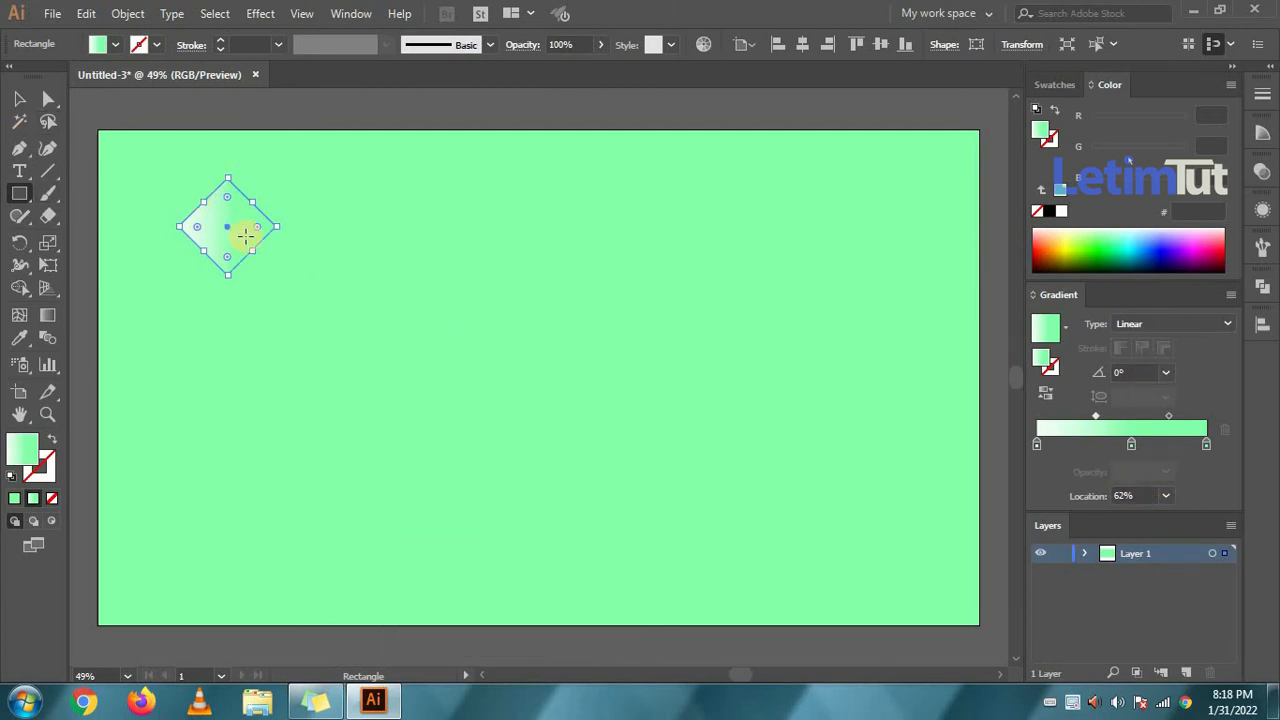
Set the diamond's gradient angle to -90° and deselect the diamond
{"action": "left_click", "coordinate": [1165, 373]}
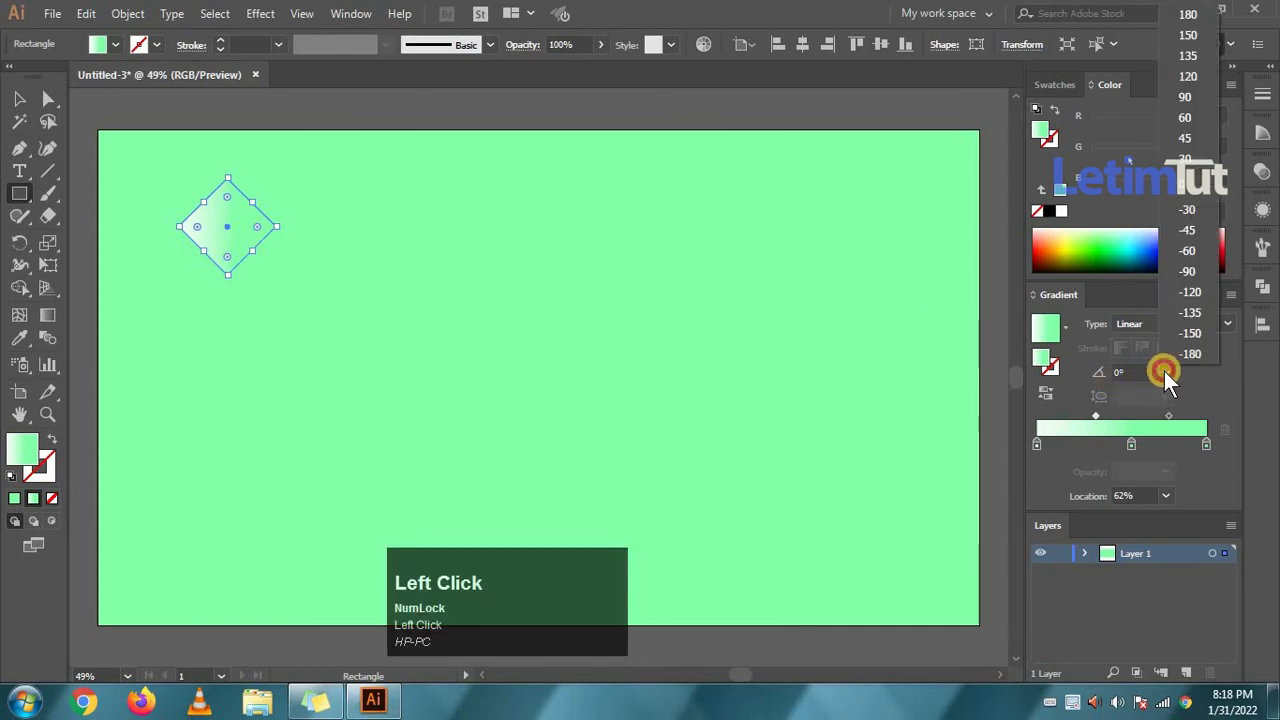
{"action": "left_click", "coordinate": [1188, 268]}
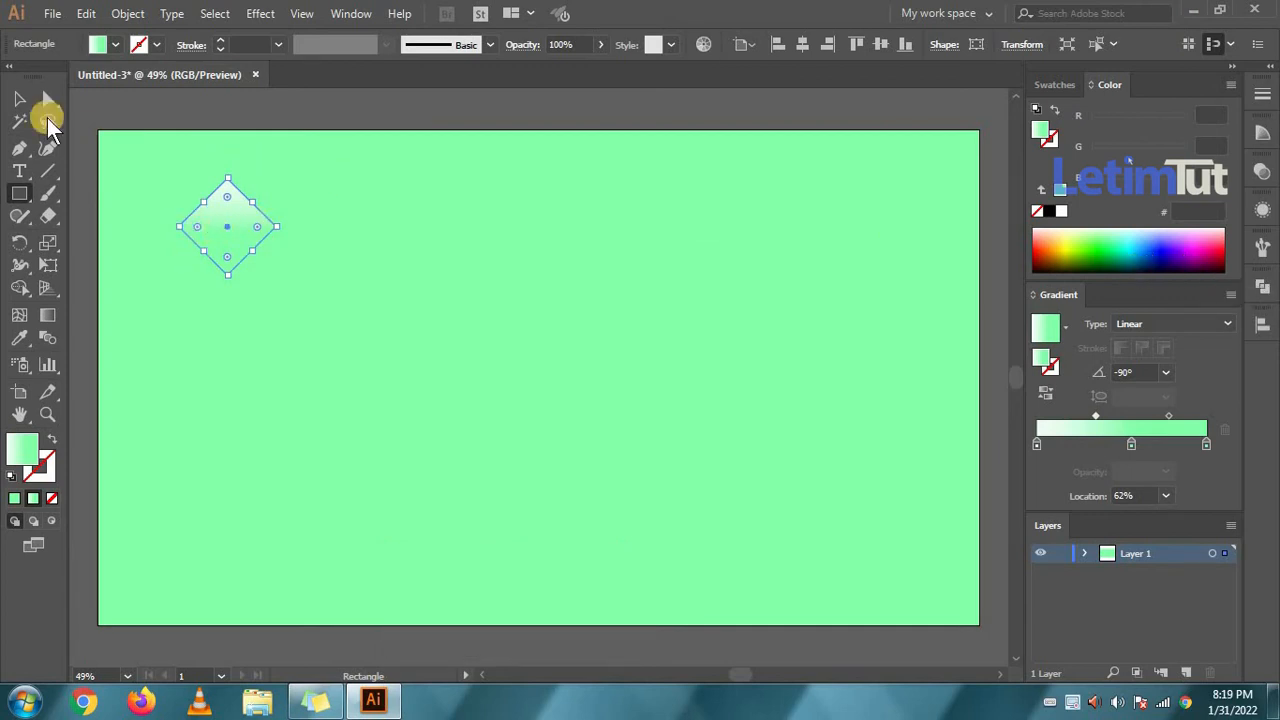
{"action": "left_click", "coordinate": [18, 99]}
{"action": "left_click", "coordinate": [357, 188]}
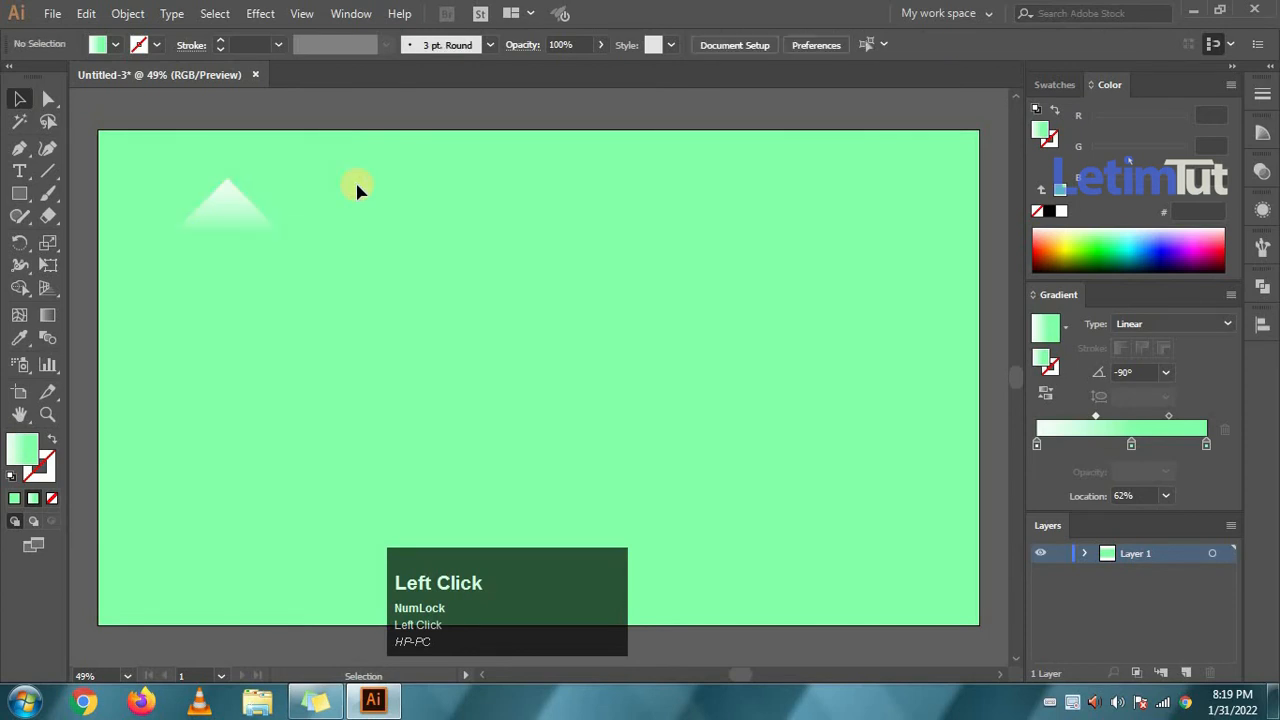
Duplicate the diamond twice, placing the overlapping copies slightly lower to form a three-peak cluster
{"action": "left_click", "coordinate": [245, 215]}
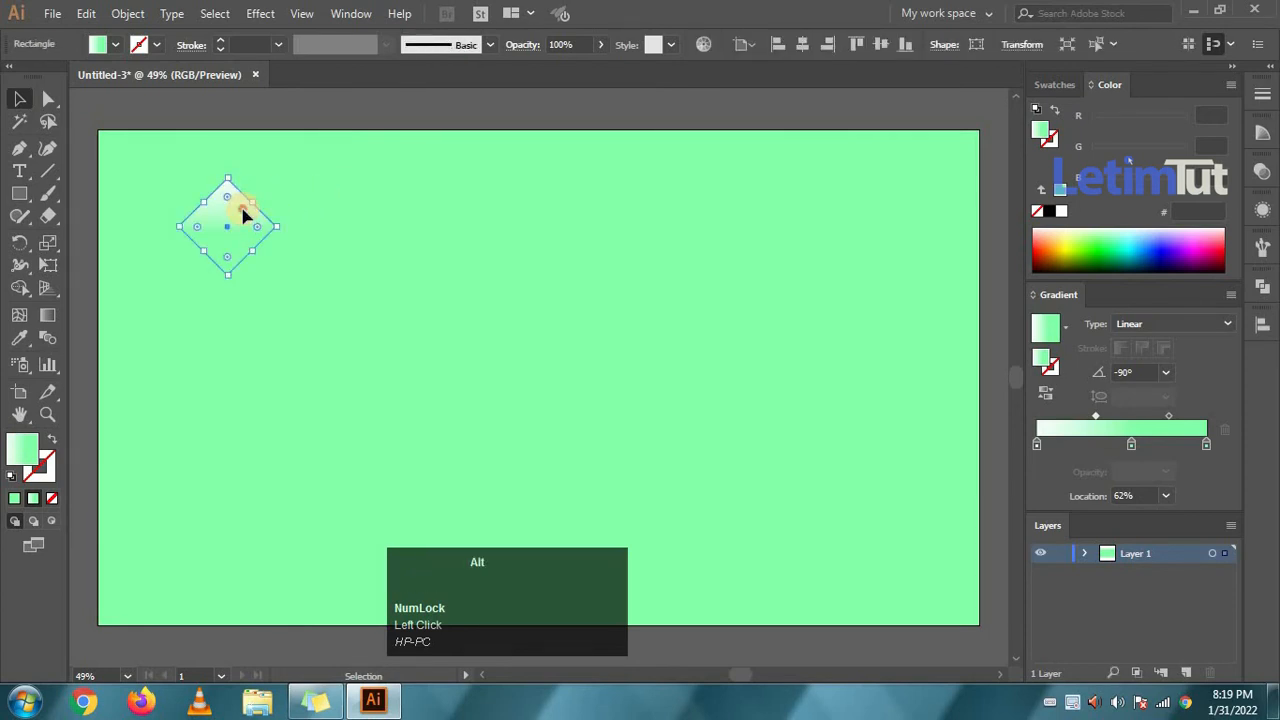
{"action": "mouse_move", "coordinate": [243, 215]}
{"action": "left_mouse_down"}
{"action": "mouse_move", "coordinate": [206, 263]}
{"action": "mouse_move", "coordinate": [207, 216]}
{"action": "mouse_move", "coordinate": [214, 232]}
{"action": "mouse_move", "coordinate": [204, 219]}
{"action": "mouse_move", "coordinate": [245, 228]}
{"action": "left_mouse_up"}
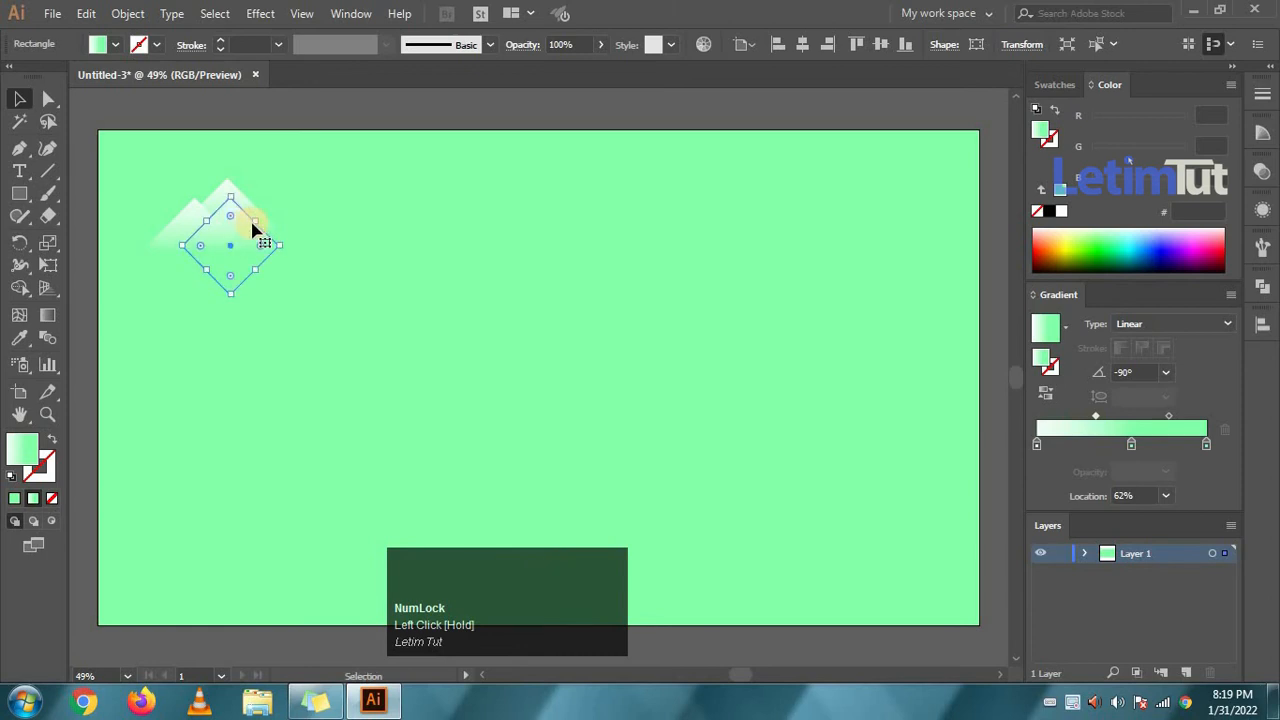
{"action": "left_click", "coordinate": [301, 218]}
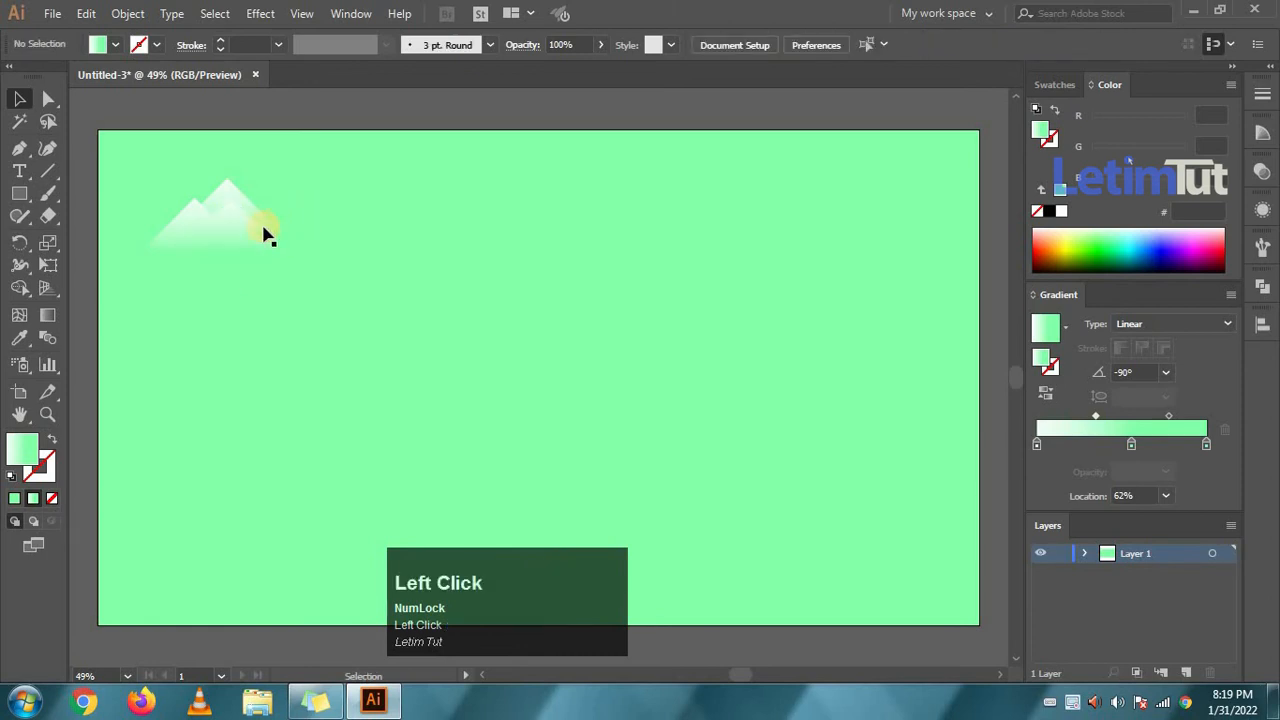
{"action": "left_click_drag", "start_coordinate": [240, 227], "coordinate": [249, 238]}
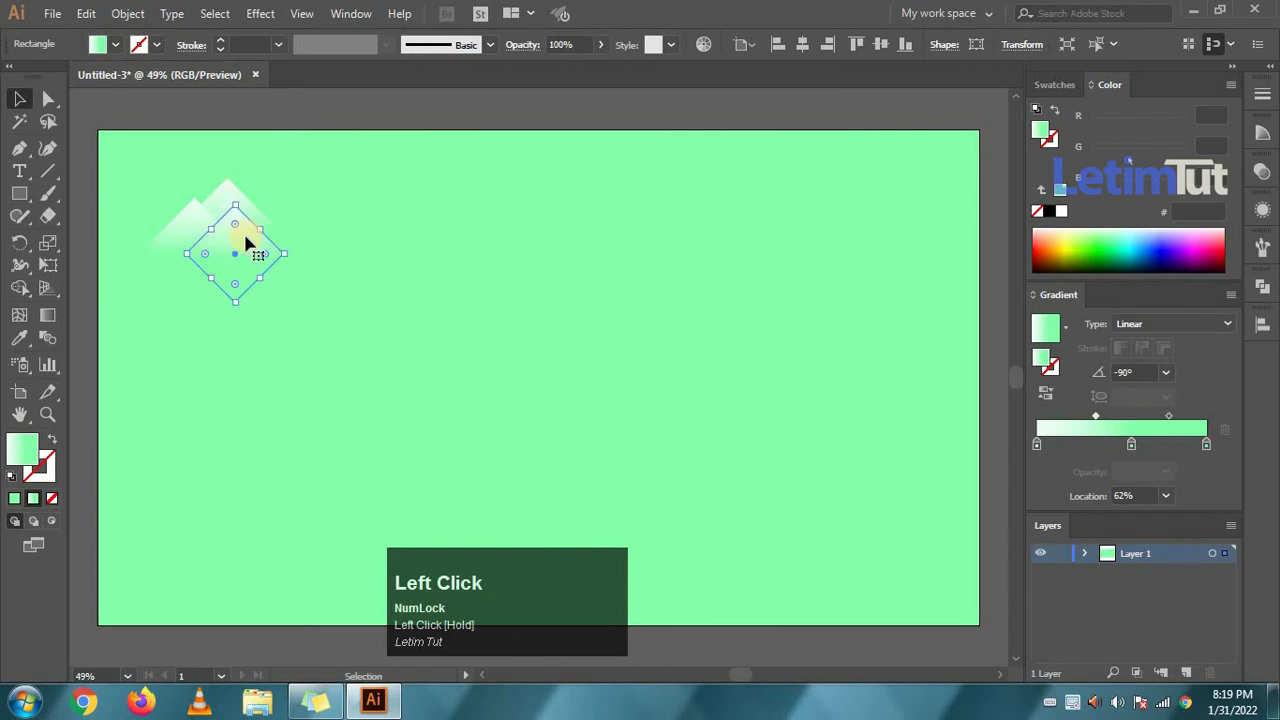
Group the three diamonds and place copies of the group at the upper right, near the centre and in both lower corners
{"action": "left_click_drag", "start_coordinate": [164, 171], "coordinate": [132, 572]}
{"action": "right_click", "coordinate": [237, 235]}
{"action": "left_click", "coordinate": [301, 345]}
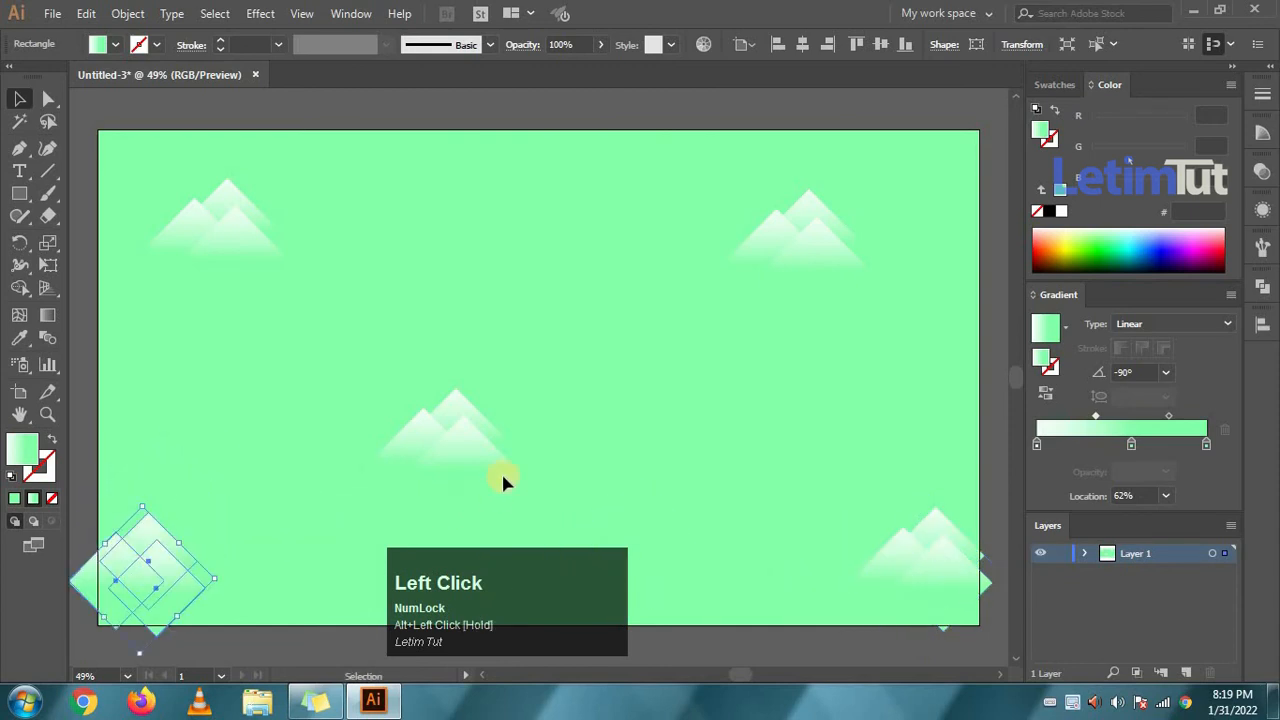
Ungroup the original upper-left diamond cluster and deselect it
{"action": "left_click", "coordinate": [214, 223]}
{"action": "right_click", "coordinate": [213, 223]}
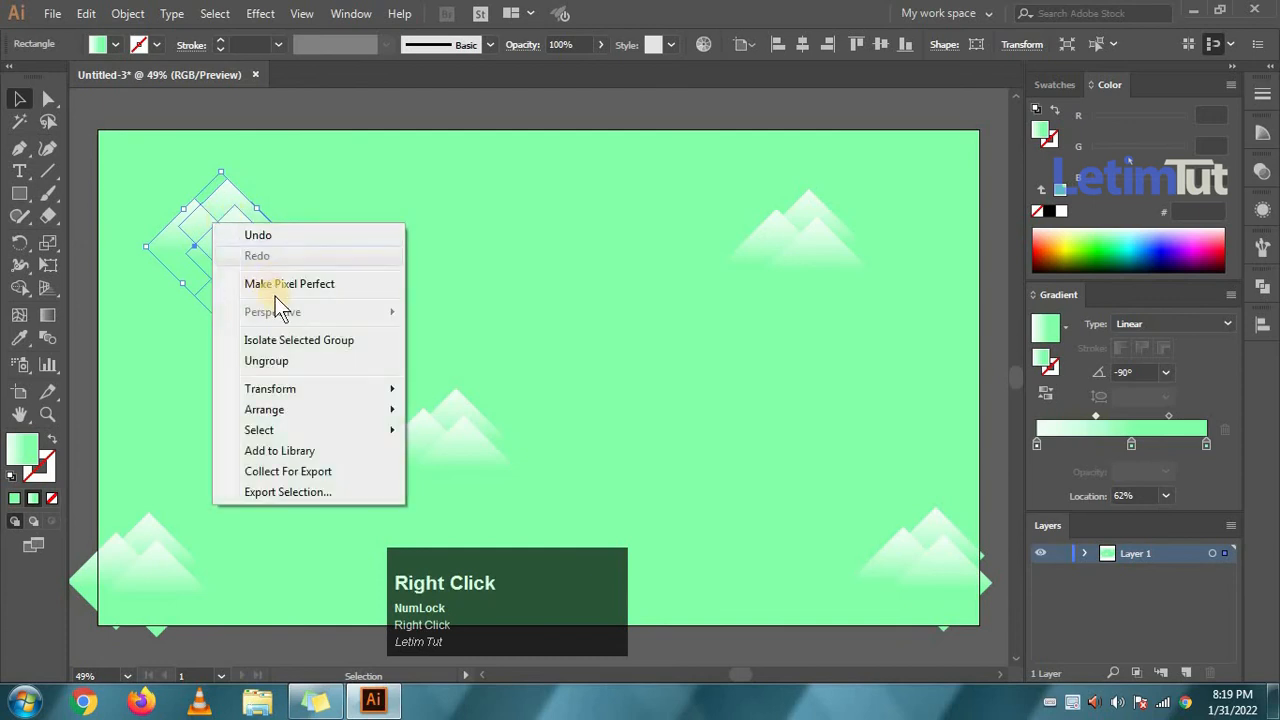
{"action": "left_click", "coordinate": [283, 360]}
{"action": "left_click", "coordinate": [252, 265]}
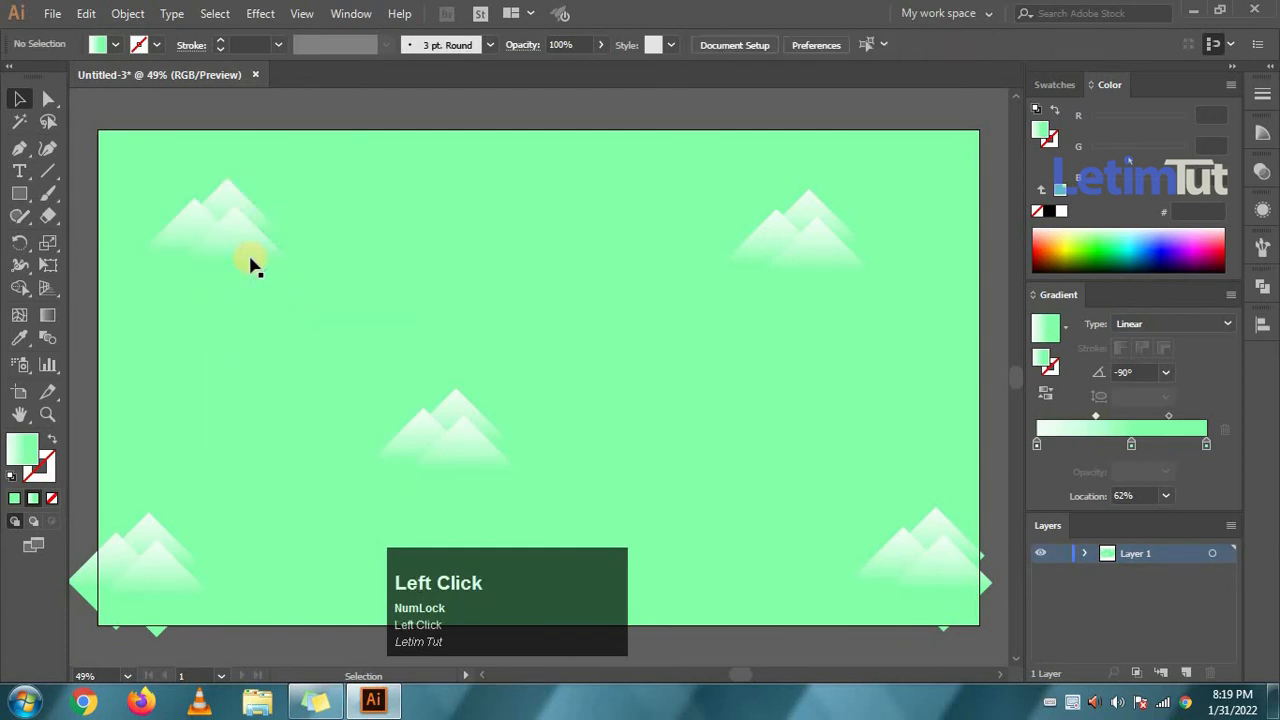
Scatter copies of a single diamond from the upper-left cluster across the empty areas of the artboard
{"action": "left_click_drag", "start_coordinate": [243, 245], "coordinate": [249, 391]}
{"action": "left_click_drag", "start_coordinate": [249, 391], "coordinate": [402, 452]}
{"action": "left_click_drag", "start_coordinate": [737, 537], "coordinate": [450, 118]}
{"action": "left_click_drag", "start_coordinate": [450, 118], "coordinate": [673, 180]}
{"action": "left_click_drag", "start_coordinate": [508, 330], "coordinate": [294, 554]}
{"action": "left_click_drag", "start_coordinate": [506, 568], "coordinate": [38, 356]}
{"action": "left_click", "coordinate": [478, 557]}
{"action": "left_click_drag", "start_coordinate": [275, 553], "coordinate": [536, 574]}
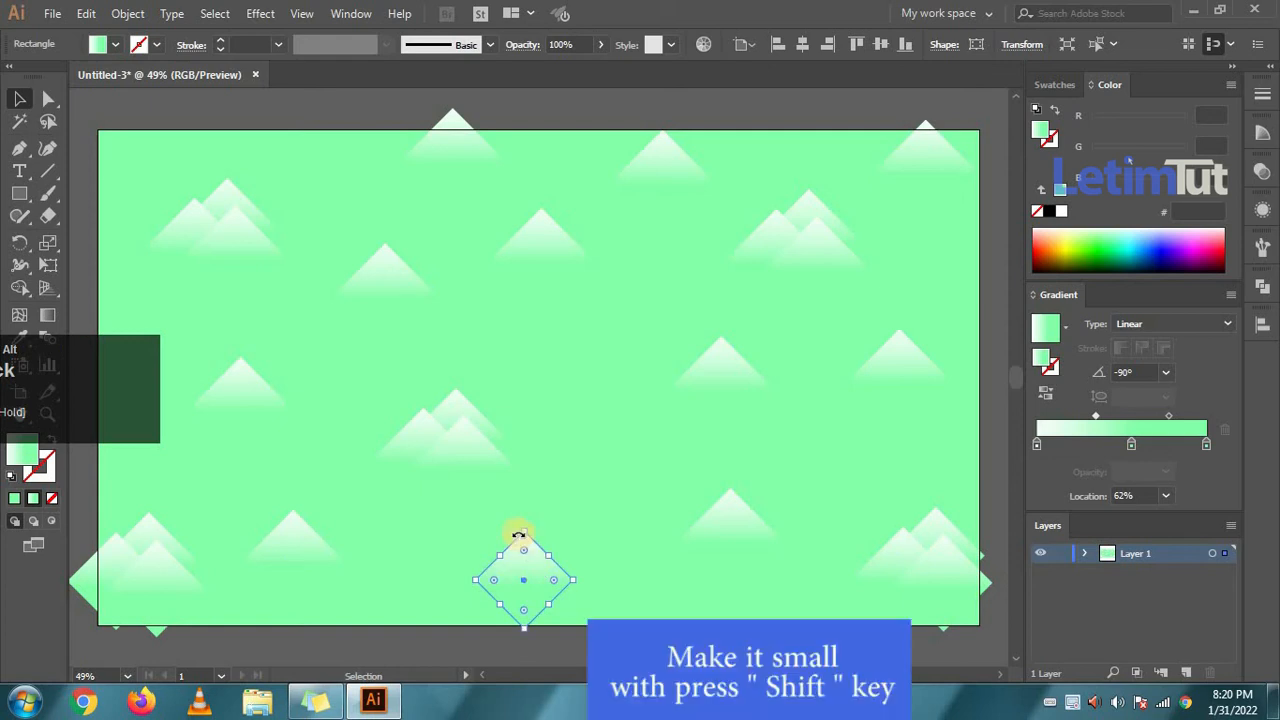
Shrink the bottom-centre diamond and the two single diamonds below the upper-left cluster, and shift the lower-left single diamond up and right
{"action": "left_click_drag", "start_coordinate": [524, 528], "coordinate": [490, 553]}
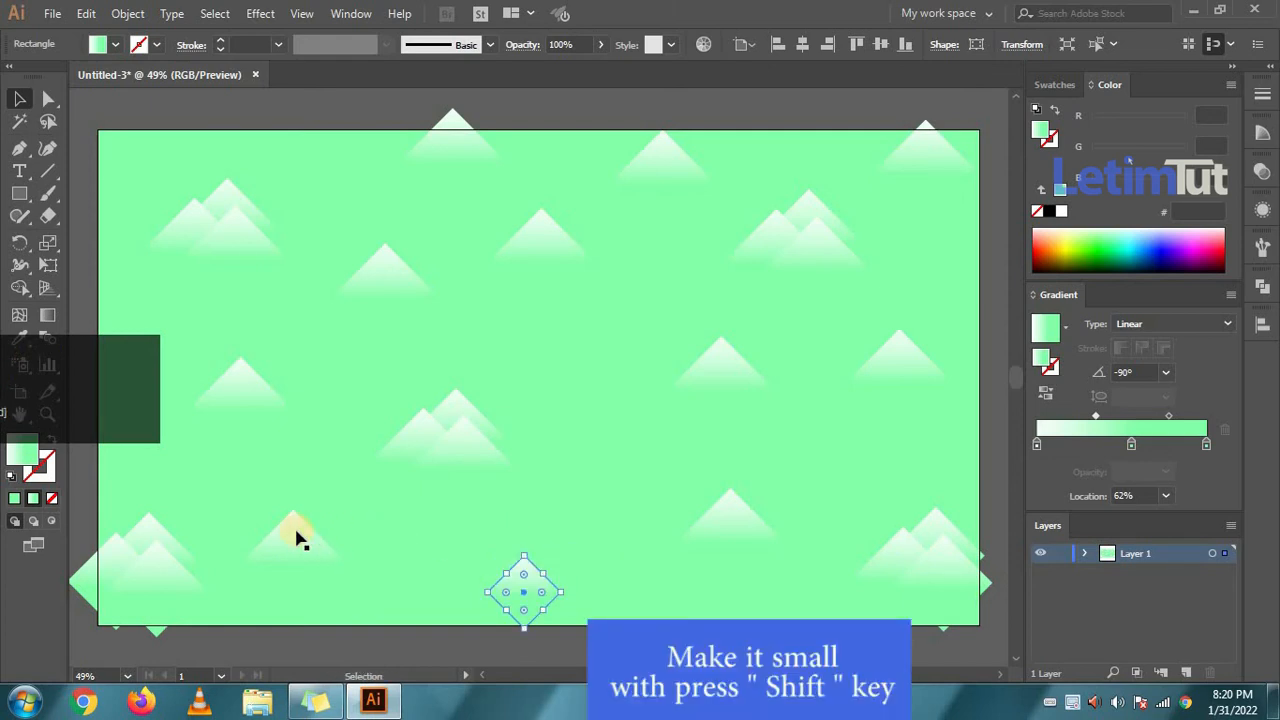
{"action": "left_click", "coordinate": [295, 537]}
{"action": "left_click_drag", "start_coordinate": [300, 531], "coordinate": [324, 474]}
{"action": "left_click", "coordinate": [256, 398]}
{"action": "left_click_drag", "start_coordinate": [243, 357], "coordinate": [221, 403]}
{"action": "left_click", "coordinate": [381, 271]}
{"action": "left_click_drag", "start_coordinate": [385, 244], "coordinate": [380, 297]}
Shrink the three single diamonds along the artboard's upper edge and move them fully inside the artboard
{"action": "left_click", "coordinate": [456, 133]}
{"action": "left_click_drag", "start_coordinate": [466, 110], "coordinate": [420, 188]}
{"action": "left_click", "coordinate": [660, 150]}
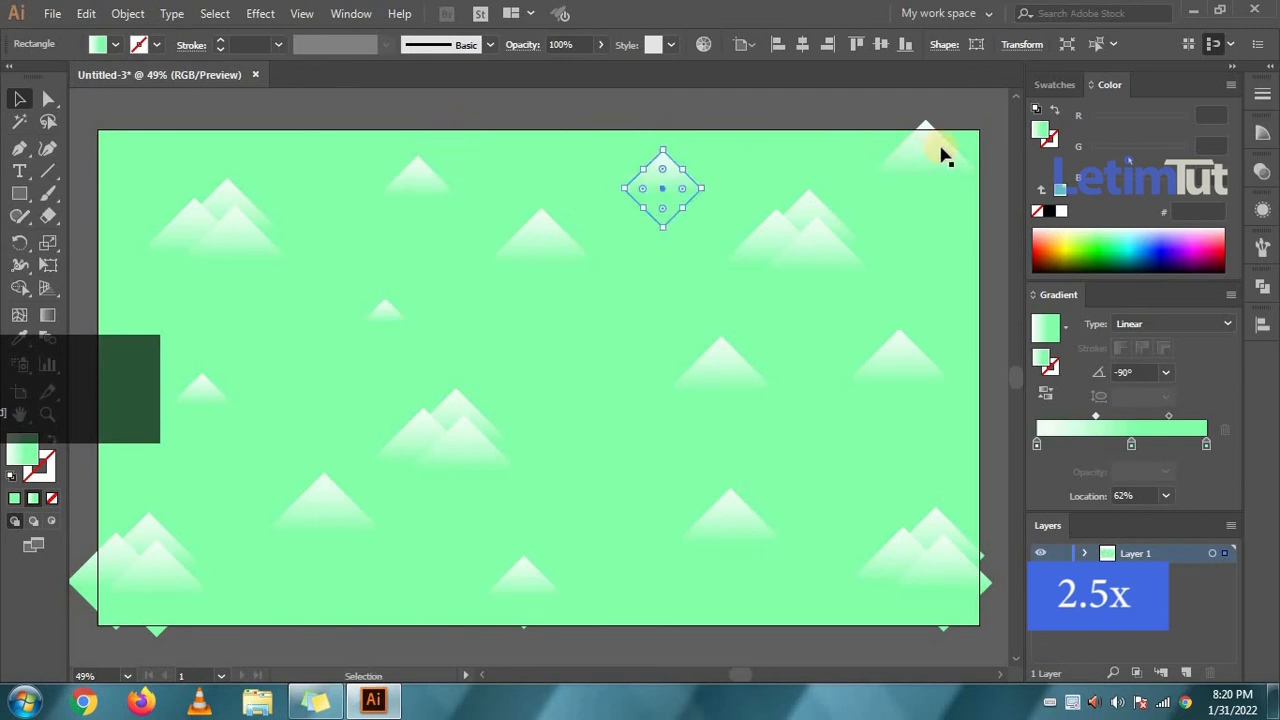
{"action": "left_click", "coordinate": [924, 122]}
{"action": "left_click_drag", "start_coordinate": [923, 114], "coordinate": [934, 203]}
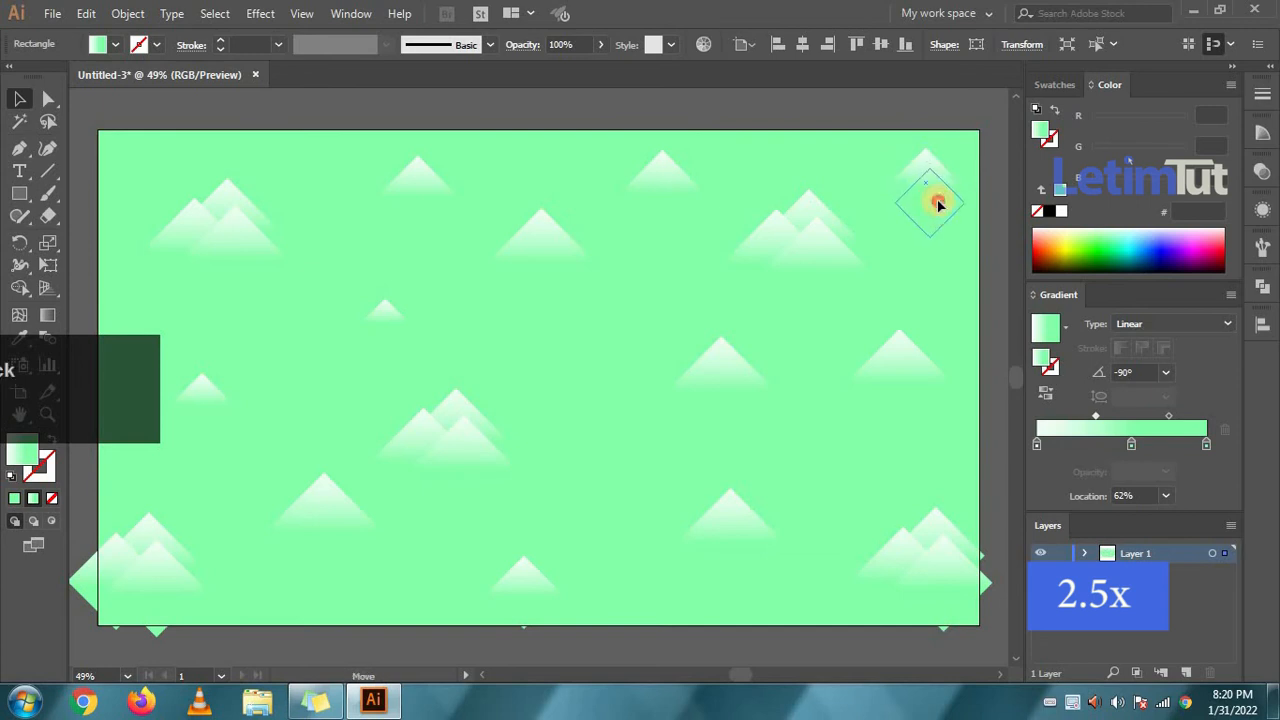
Shrink the two single diamonds right of centre, shift them left, and add a smaller diamond beside the upper one
{"action": "left_click", "coordinate": [731, 486]}
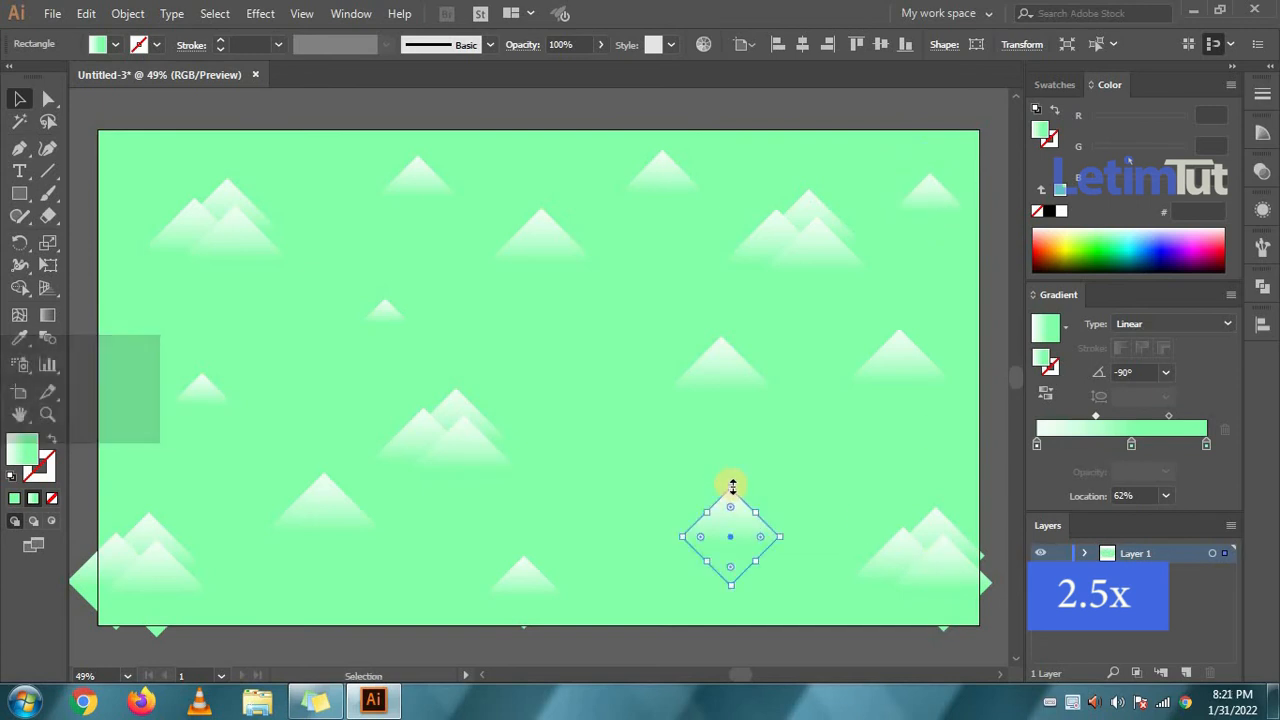
{"action": "left_click_drag", "start_coordinate": [731, 487], "coordinate": [663, 484]}
{"action": "left_click", "coordinate": [718, 370]}
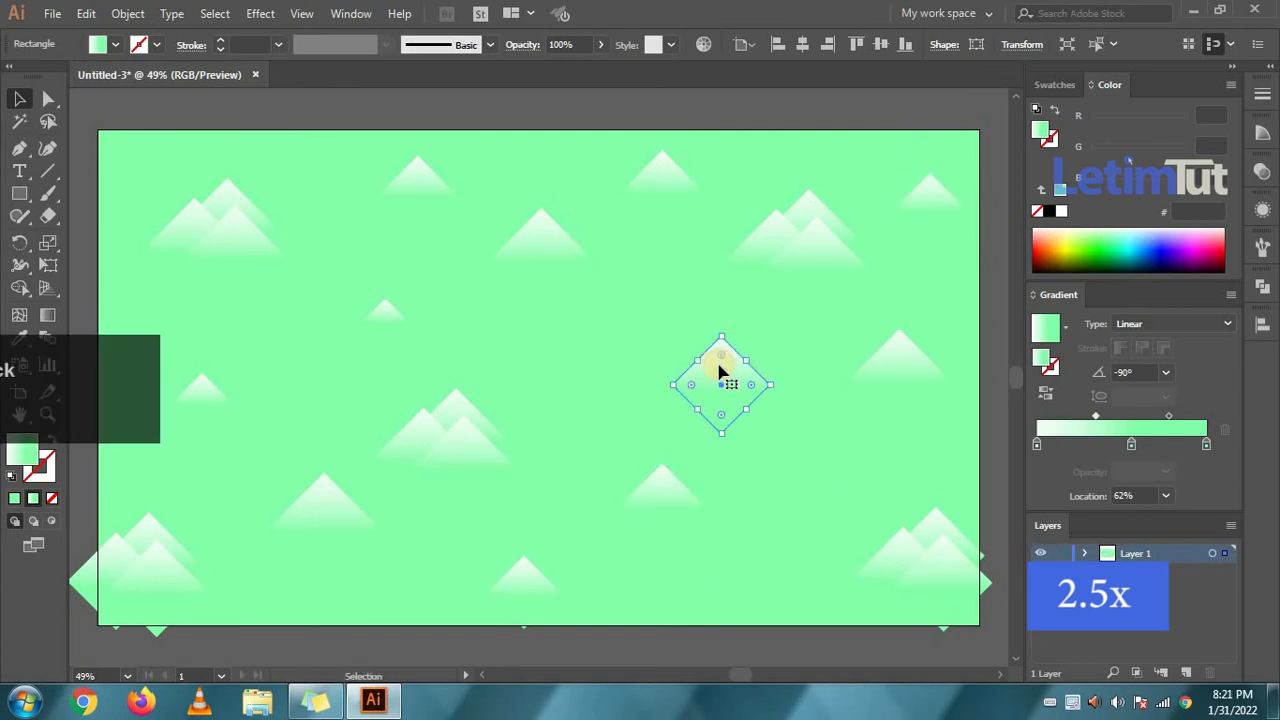
{"action": "left_click_drag", "start_coordinate": [720, 337], "coordinate": [594, 358]}
{"action": "left_click", "coordinate": [738, 374]}
Nudge the lower-left single diamond, central cluster and lower-left cluster, and add two small diamonds in the artboard's lower-right area
{"action": "left_click", "coordinate": [331, 529]}
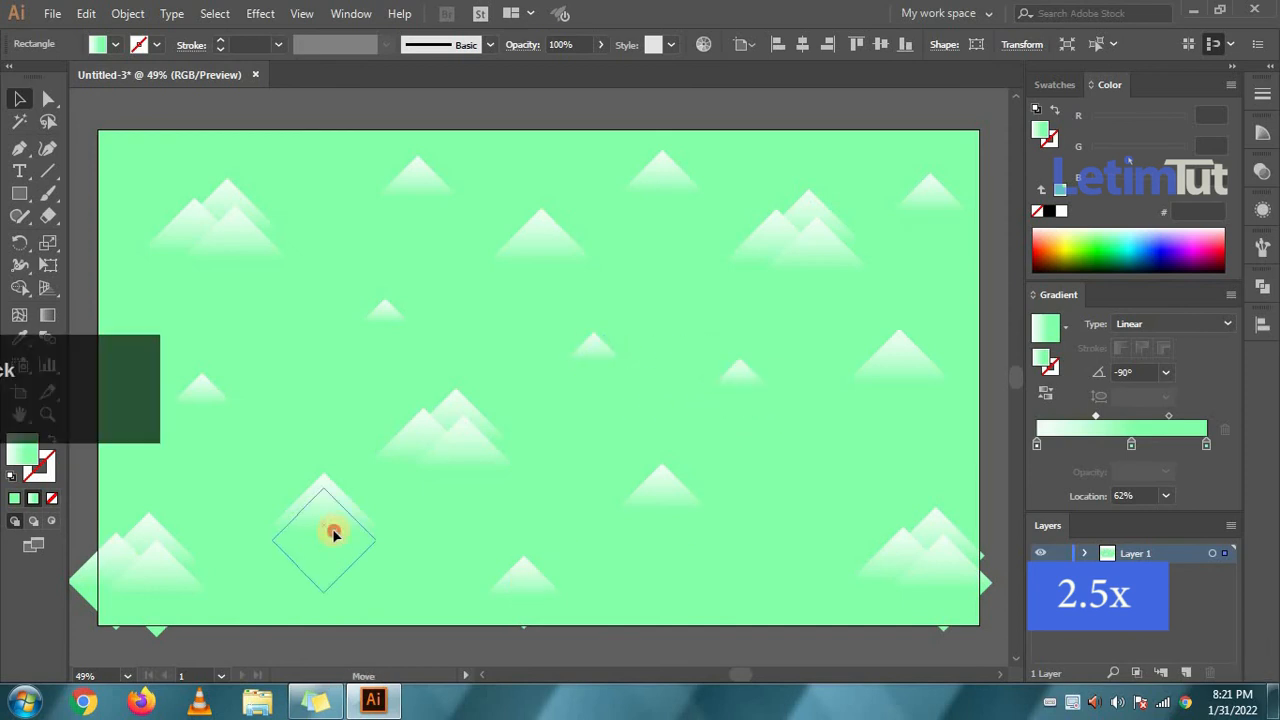
{"action": "left_click", "coordinate": [466, 449]}
{"action": "left_click_drag", "start_coordinate": [526, 577], "coordinate": [771, 570]}
{"action": "left_click_drag", "start_coordinate": [326, 536], "coordinate": [814, 445]}
{"action": "left_click", "coordinate": [686, 437]}
{"action": "left_click", "coordinate": [814, 462]}
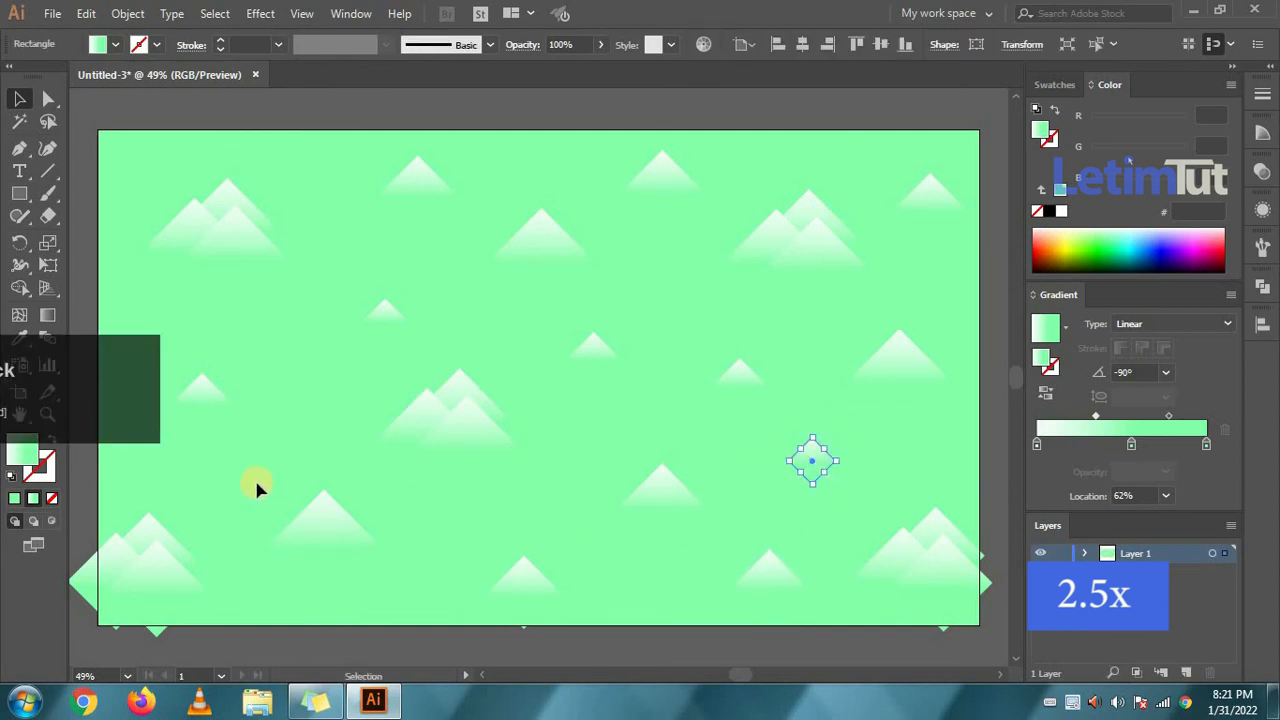
{"action": "left_click_drag", "start_coordinate": [165, 567], "coordinate": [151, 556]}
{"action": "left_click", "coordinate": [250, 484]}
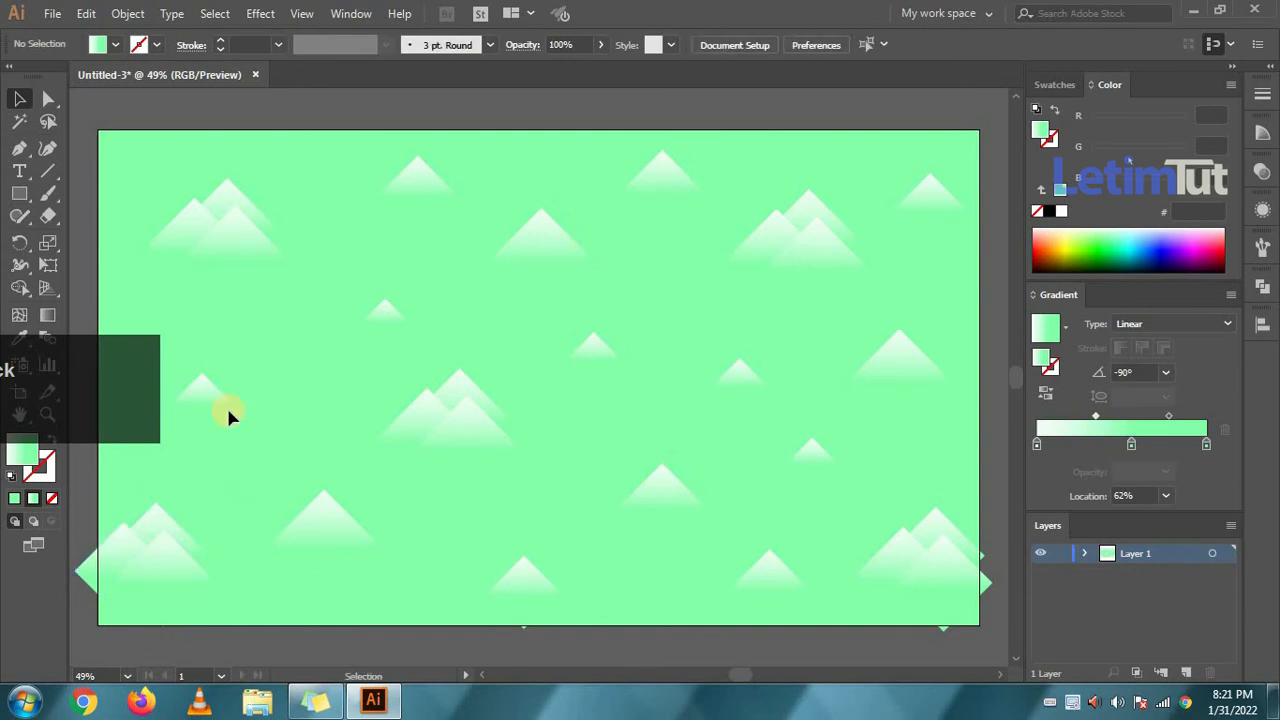
Create a 1920 × 1080 px rectangle over the design
{"action": "left_click", "coordinate": [19, 193]}
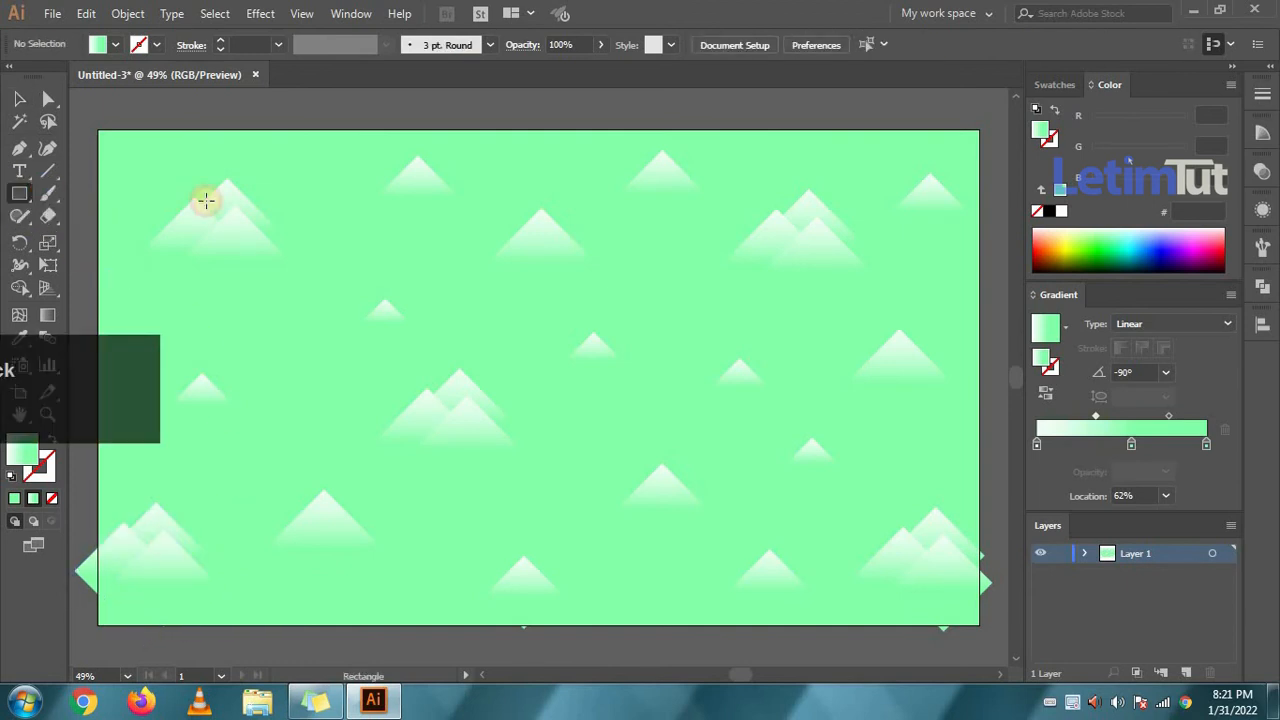
{"action": "left_click", "coordinate": [363, 227]}
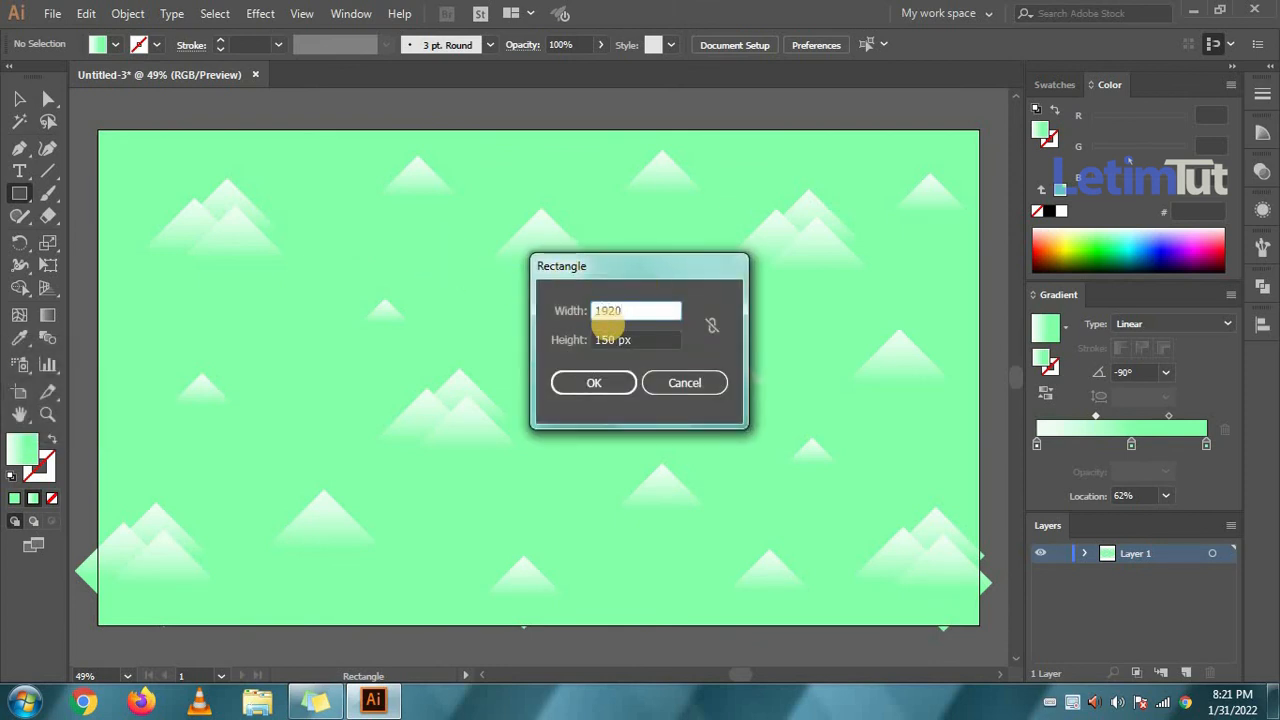
{"action": "left_click", "coordinate": [614, 339]}
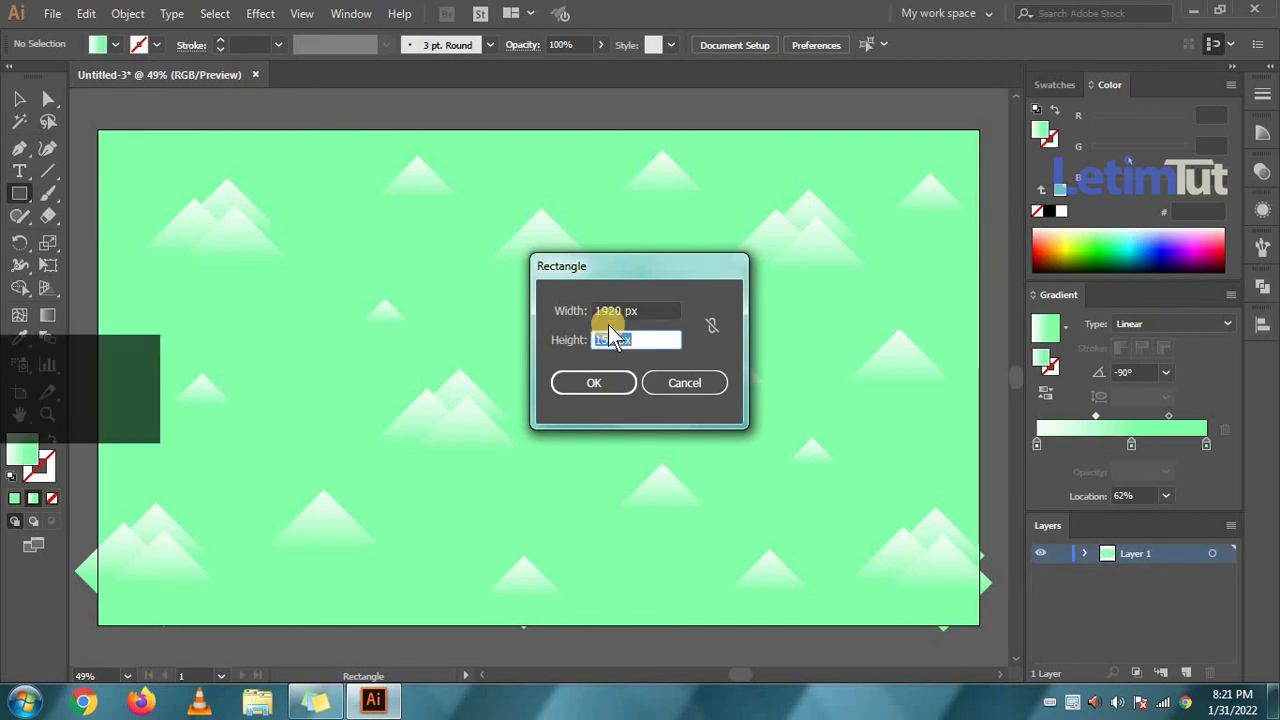
{"action": "type", "text": "1"}
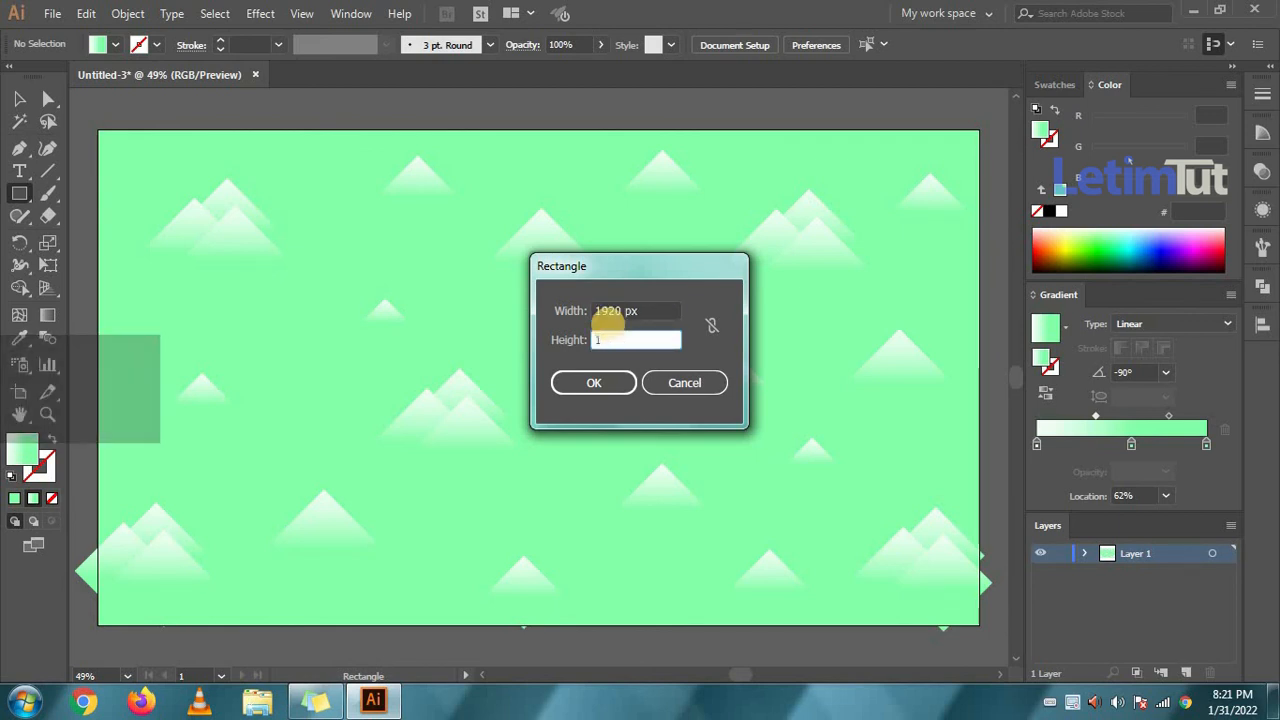
{"action": "type", "text": "080"}
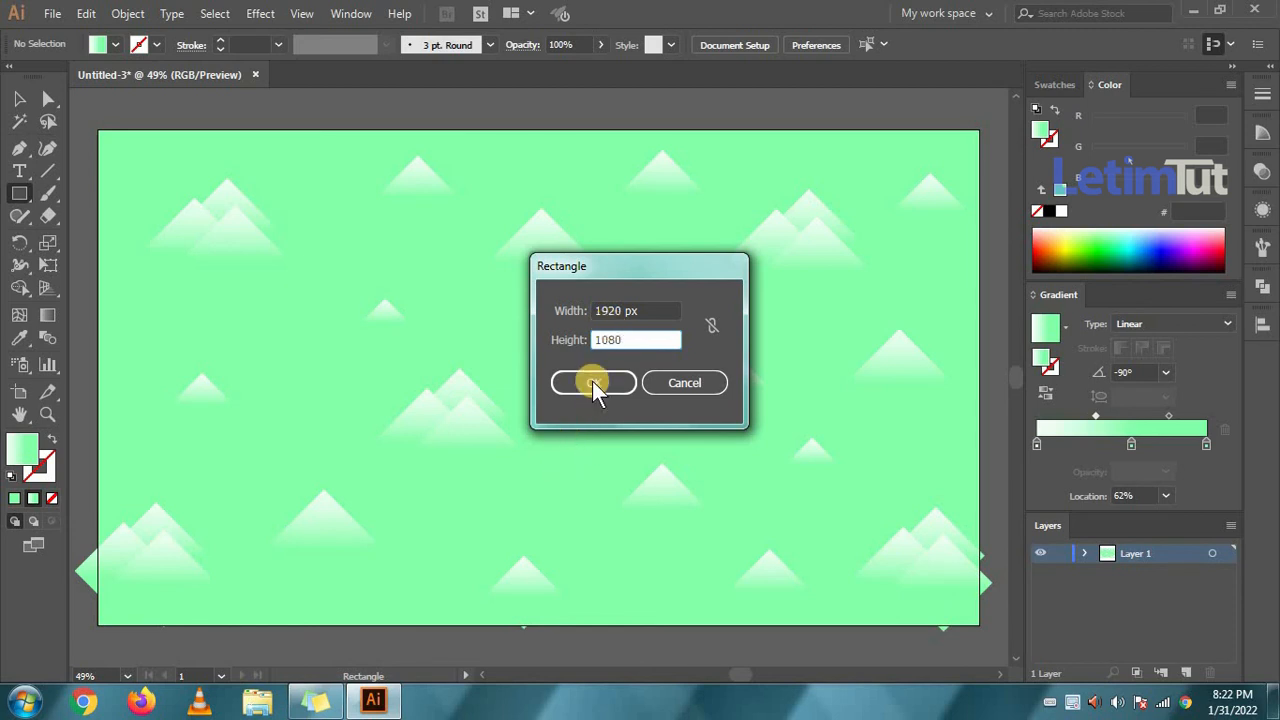
{"action": "left_click", "coordinate": [592, 384]}
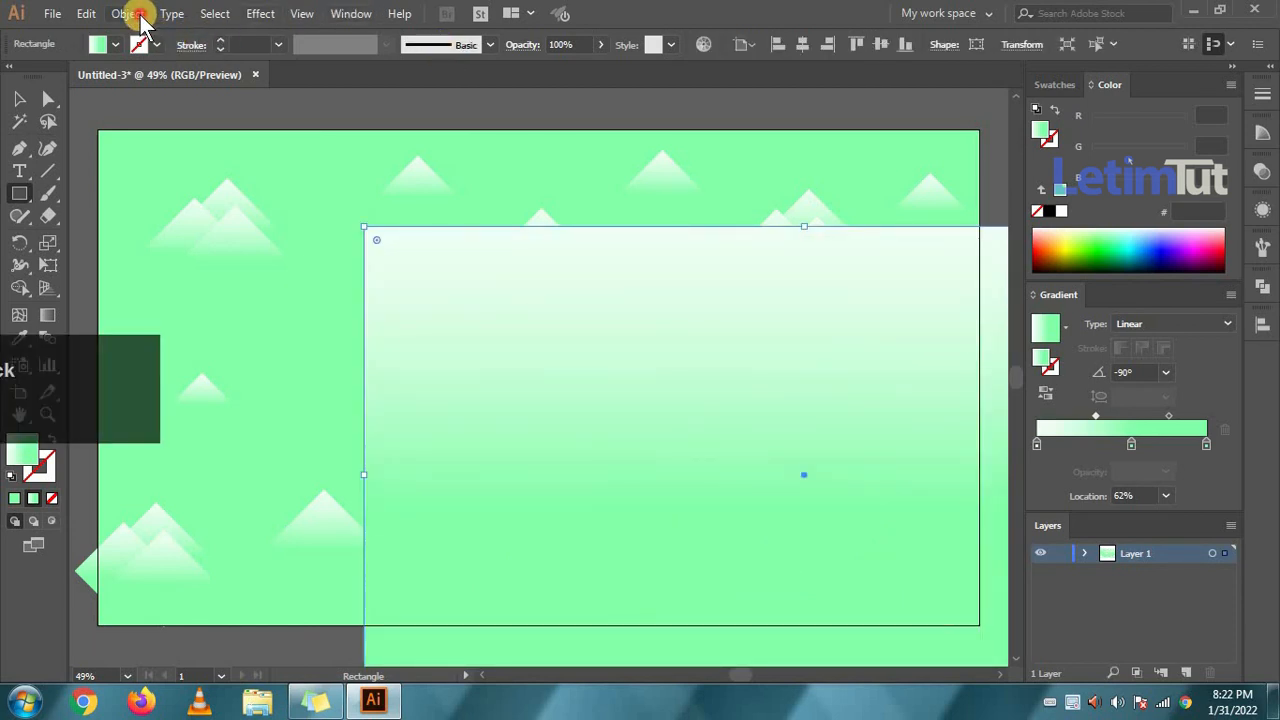
Unlock the locked background and select the new gradient-filled rectangle
{"action": "left_click", "coordinate": [128, 14]}
{"action": "left_click", "coordinate": [118, 120]}
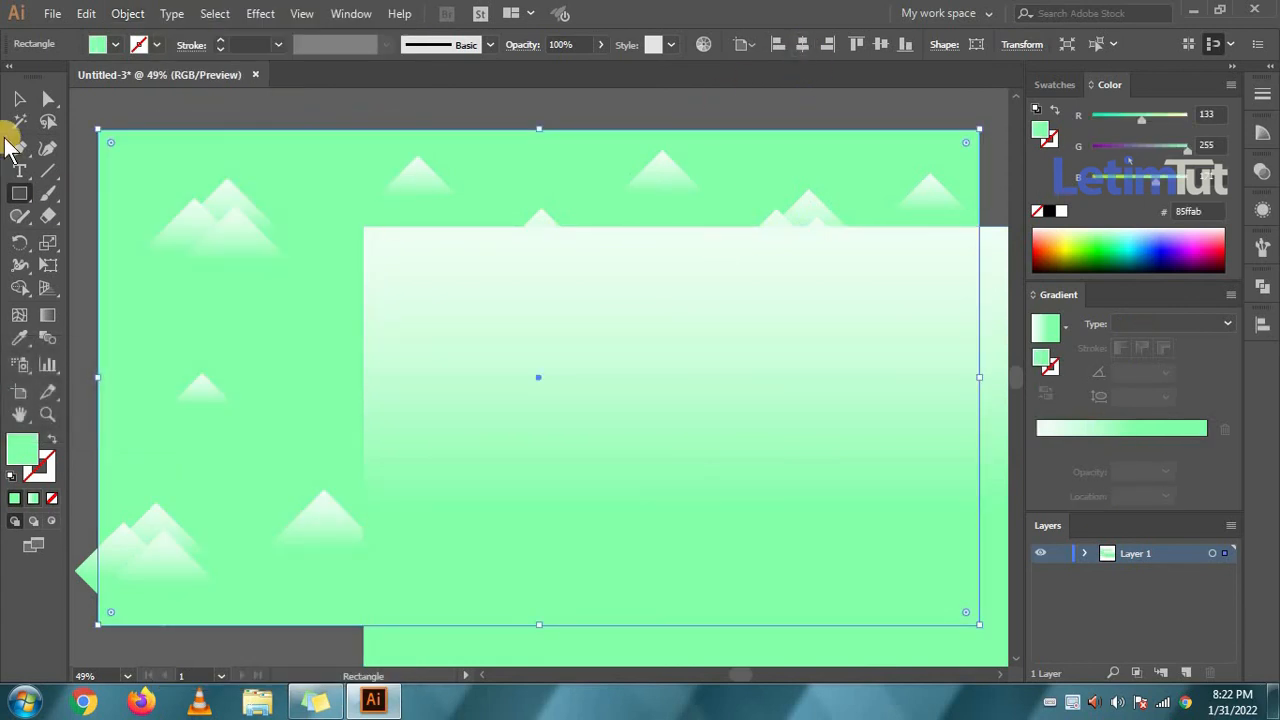
{"action": "left_click", "coordinate": [18, 102]}
{"action": "left_click", "coordinate": [642, 312]}
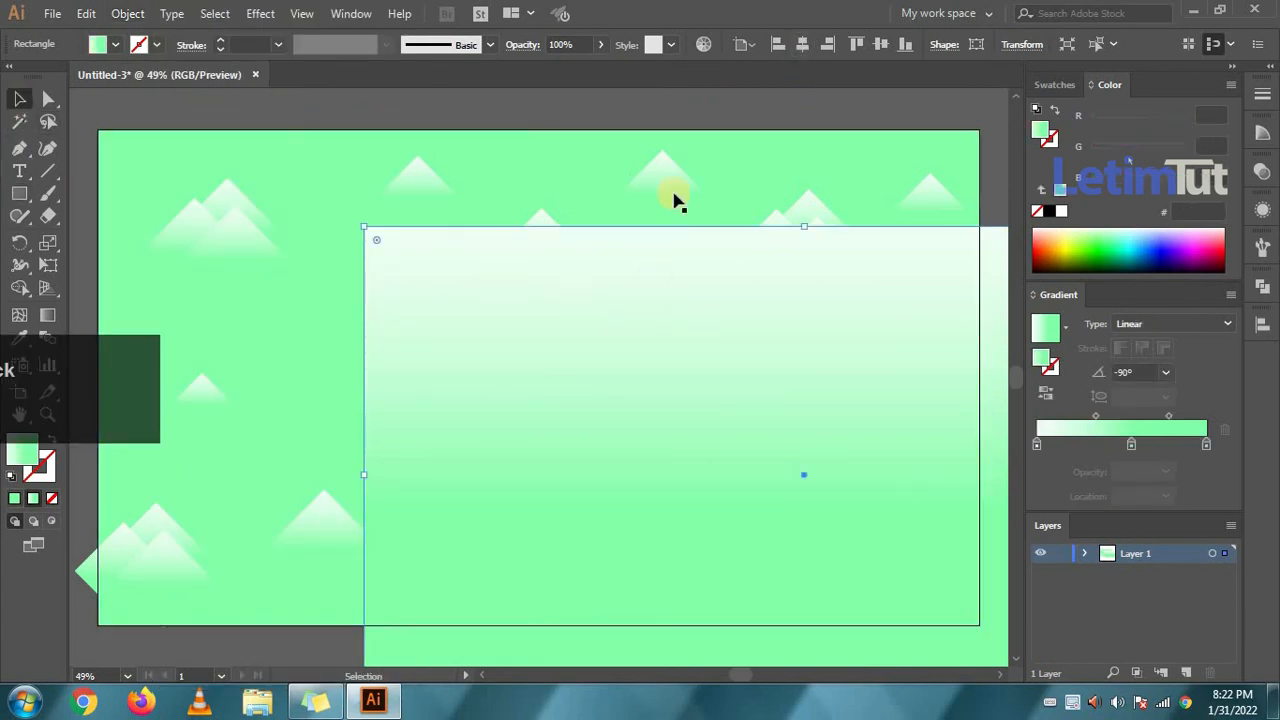
Centre the gradient-filled rectangle horizontally and vertically on the artboard, then deselect it
{"action": "left_click", "coordinate": [800, 44]}
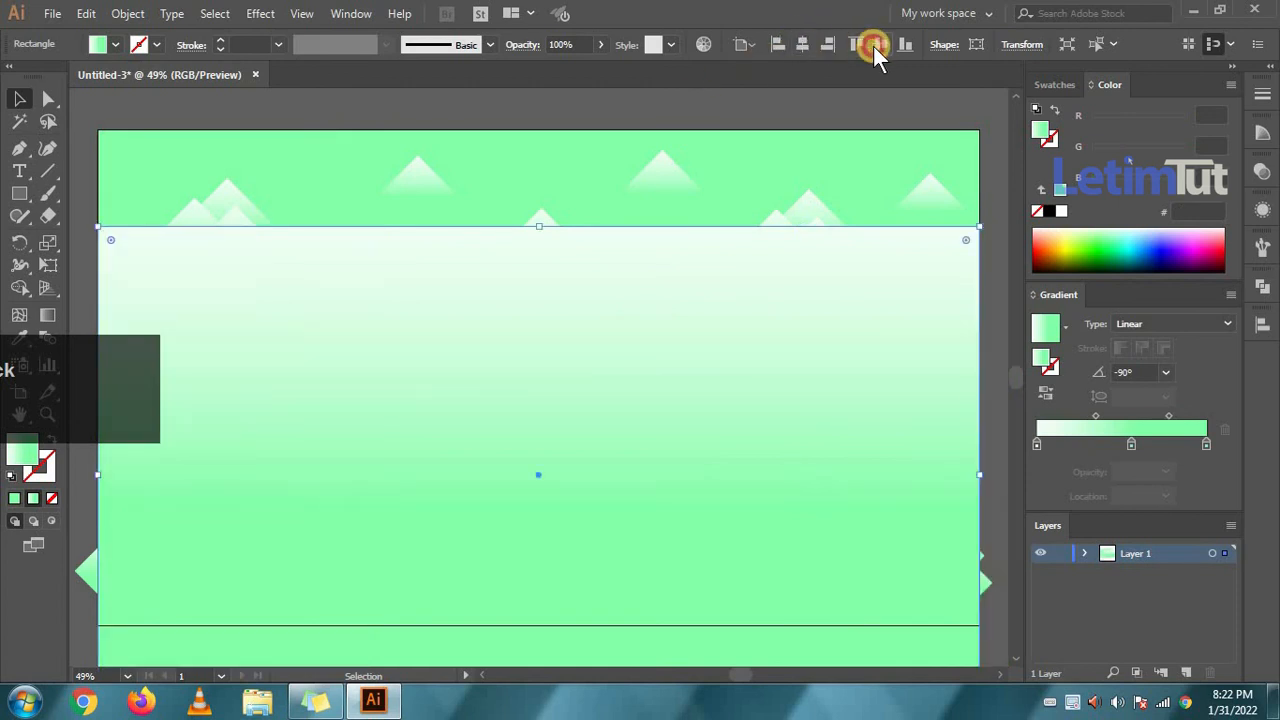
{"action": "left_click", "coordinate": [878, 45]}
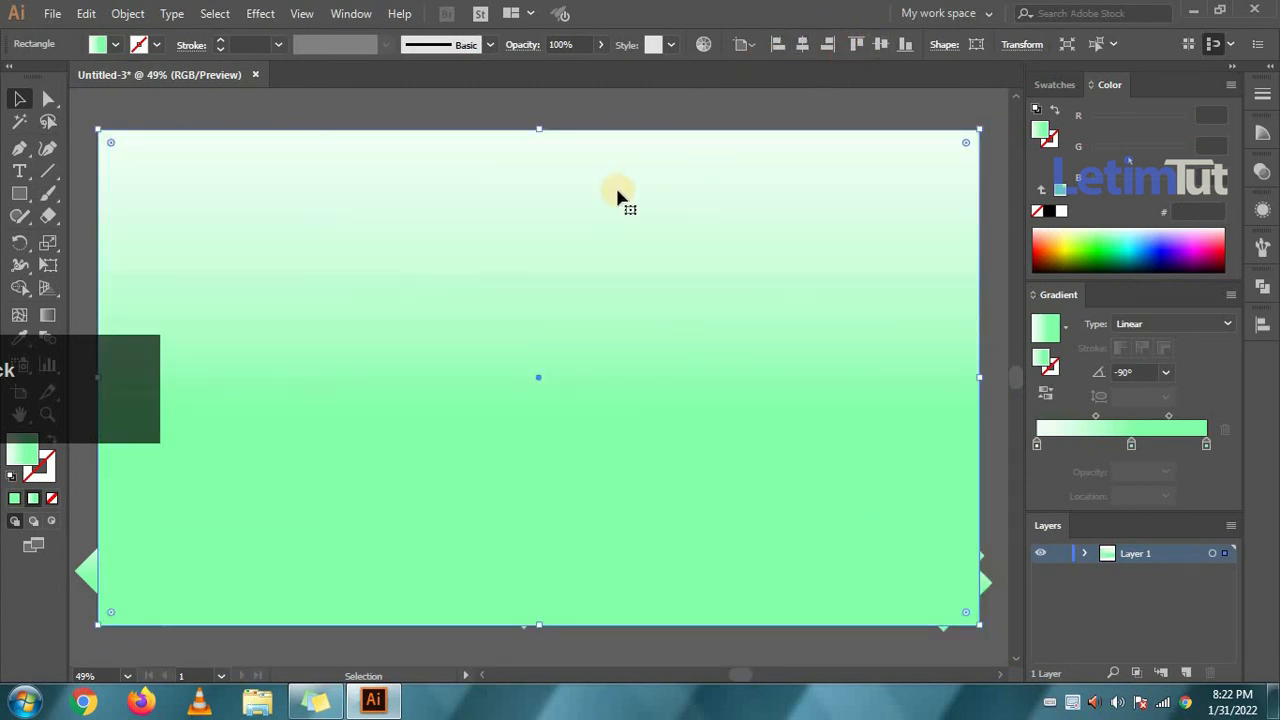
{"action": "left_click", "coordinate": [386, 103]}
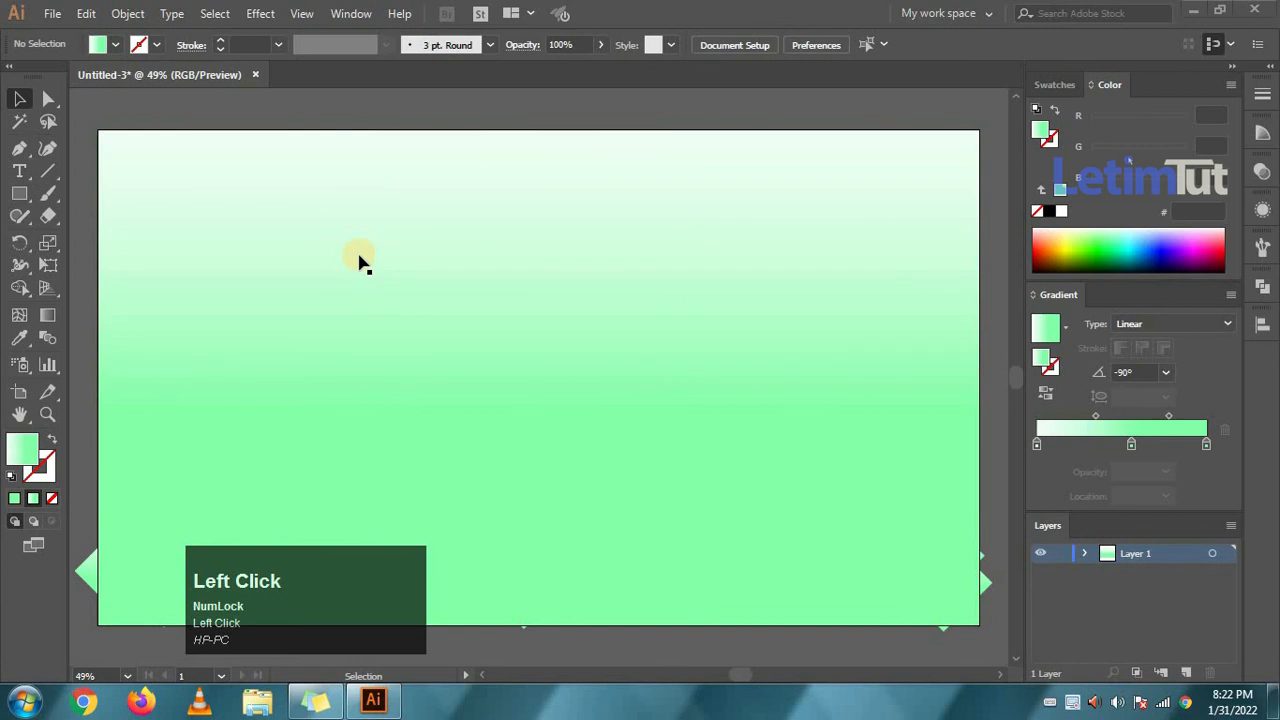
Make a clipping mask from all the artwork, using the top rectangle to trim the diamonds to the artboard
{"action": "key", "text": "ctrl+a"}
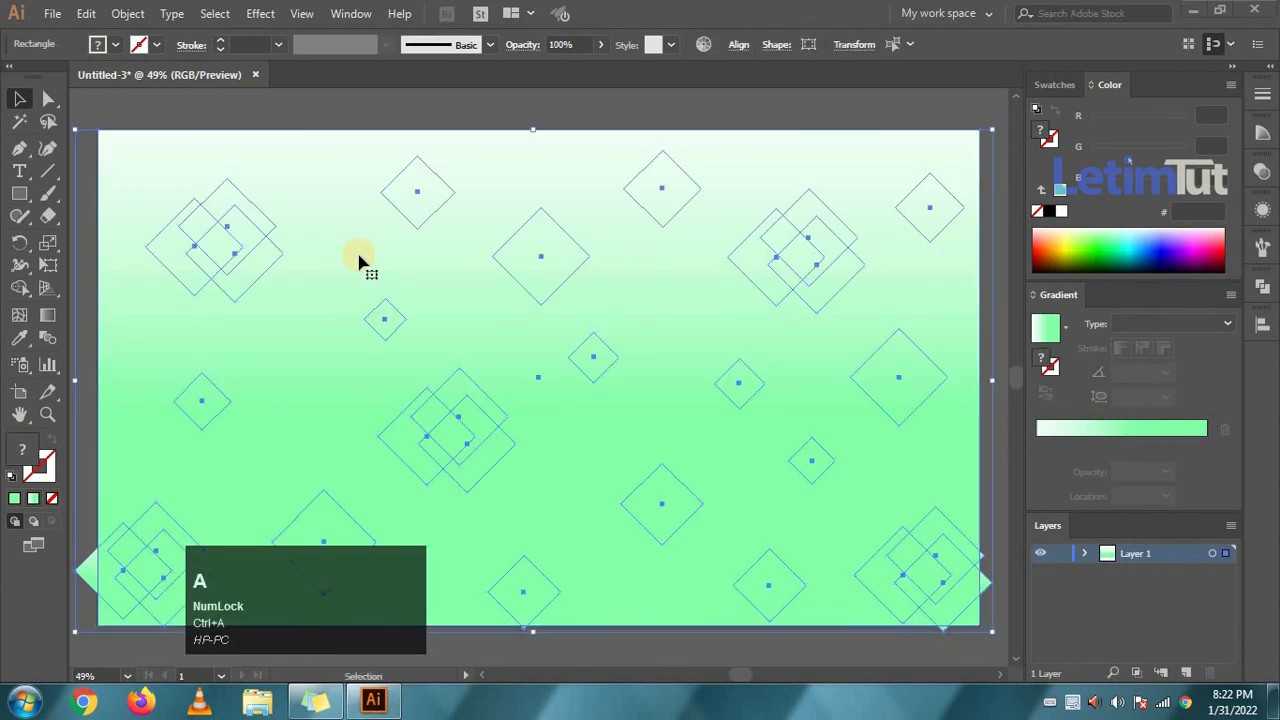
{"action": "right_click", "coordinate": [360, 260]}
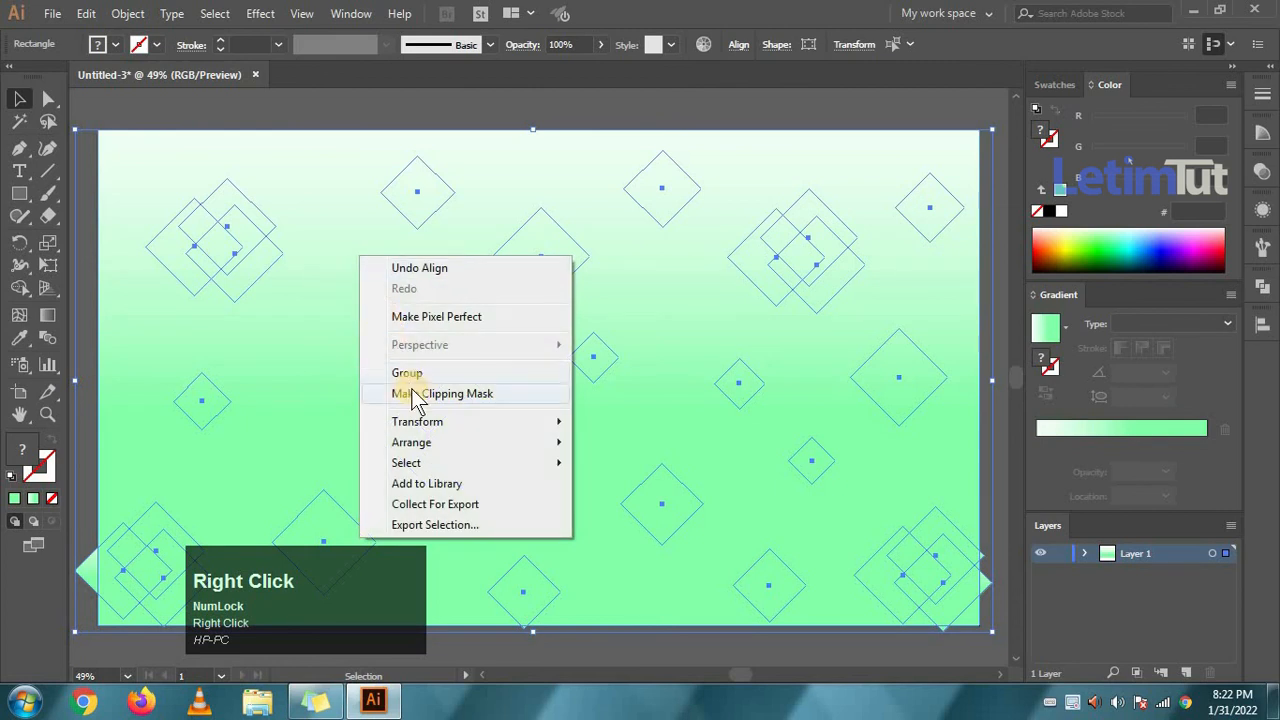
{"action": "left_click", "coordinate": [440, 394]}
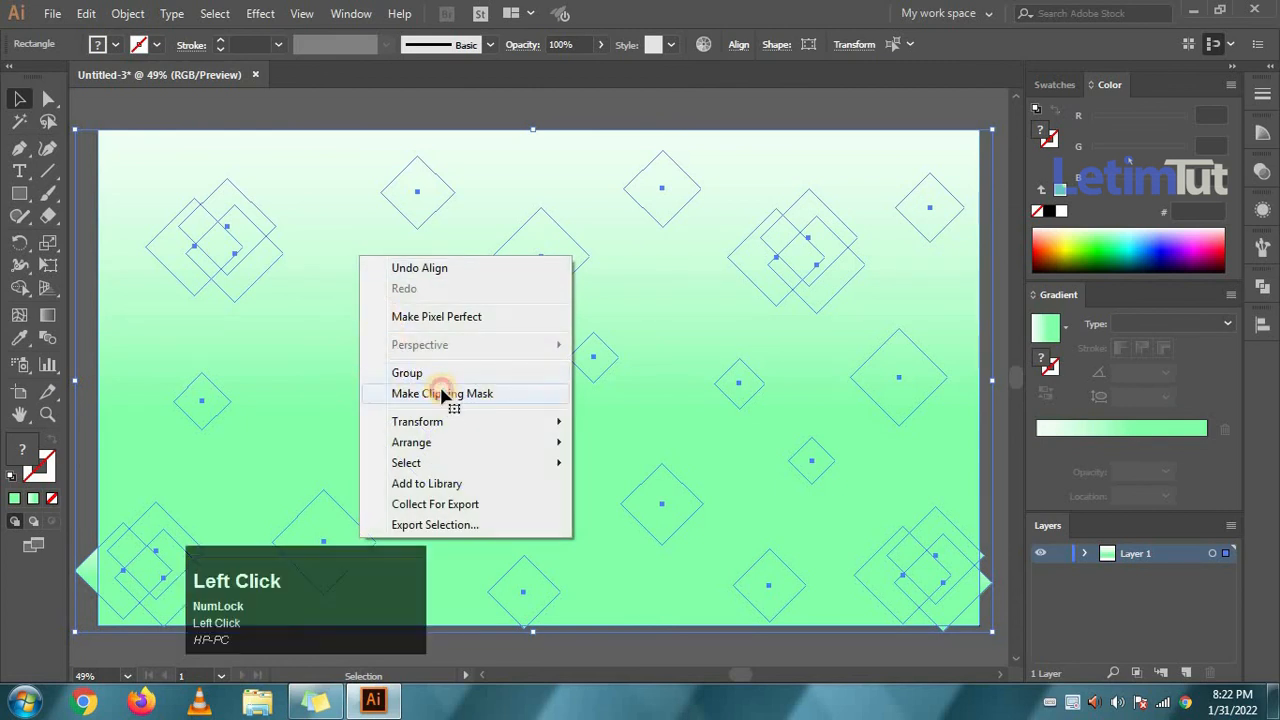
{"action": "left_click", "coordinate": [481, 114]}
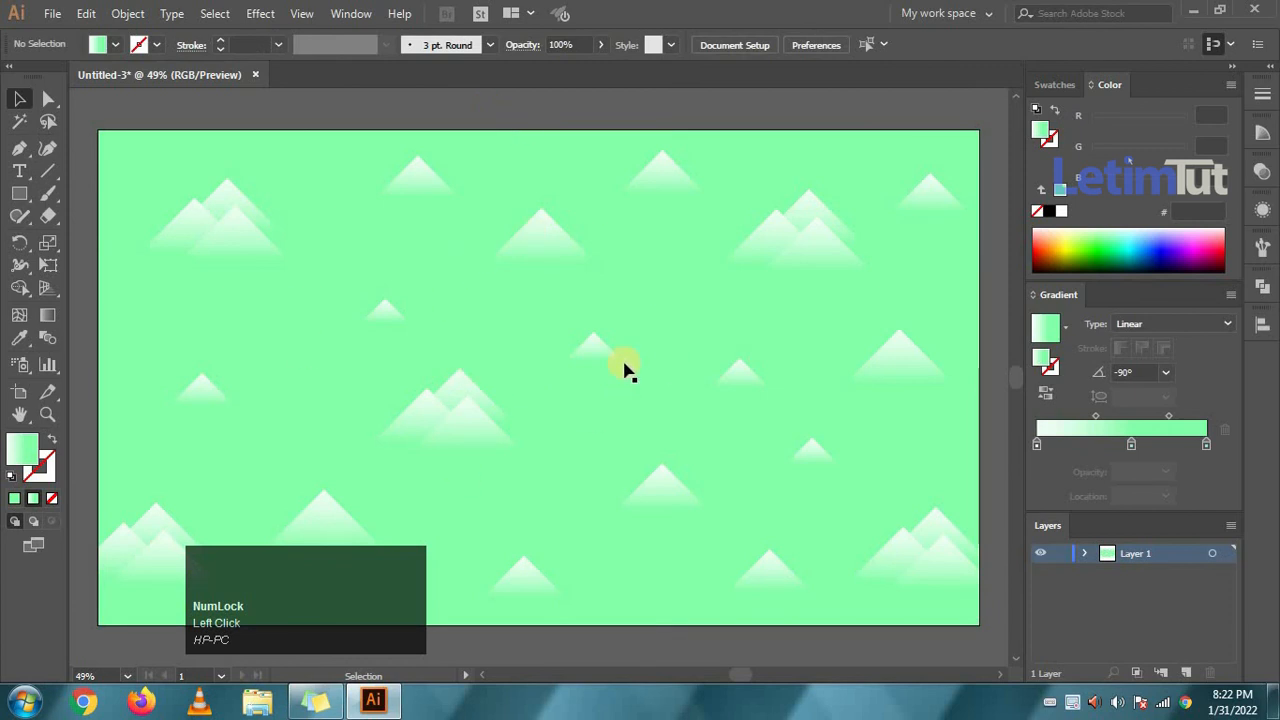
{"action": "key", "text": "ctrl"}
{"action": "scroll", "coordinate": [627, 368], "scroll_direction": "up", "scroll_amount": 1}
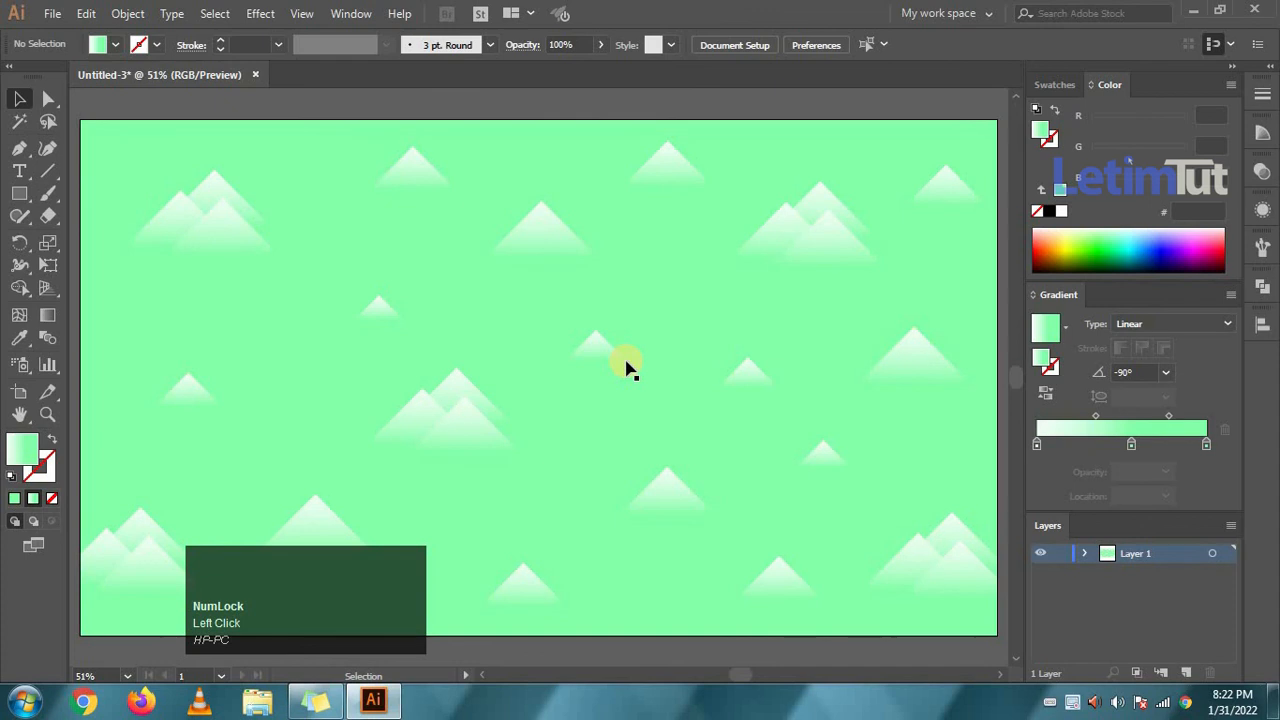